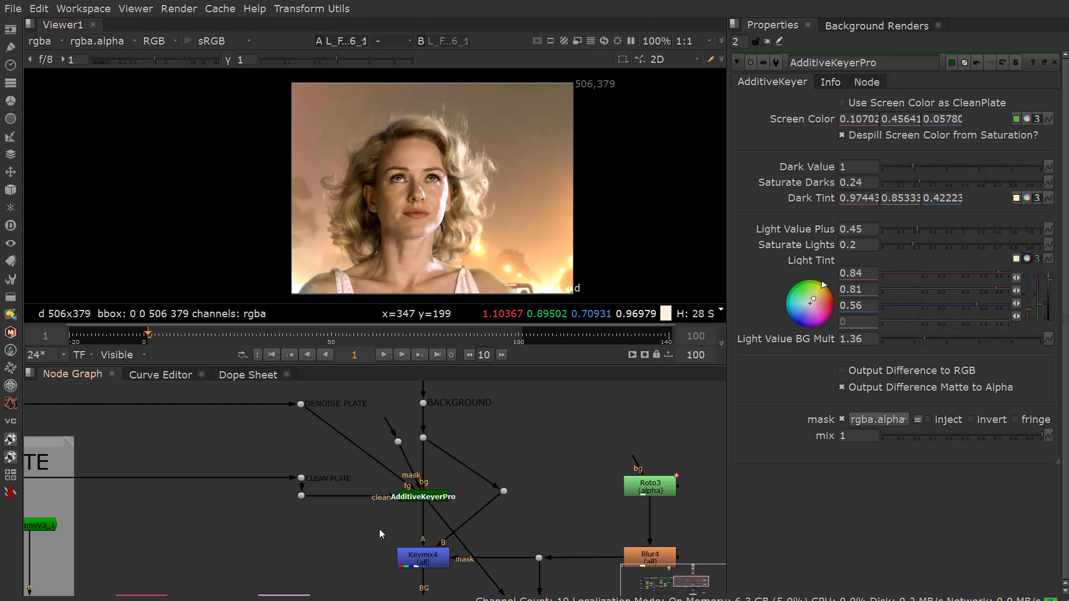
Toggle the AdditiveKeyerPro node off and on repeatedly to compare its effect on the hair edges in the comp
{"action": "left_click", "coordinate": [429, 502]}
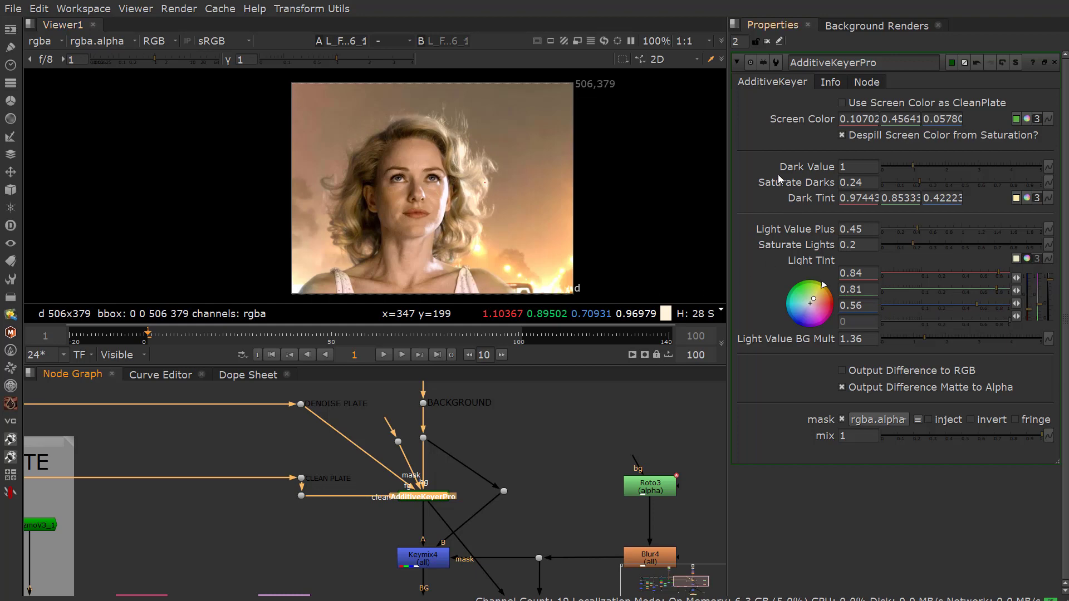
{"action": "key", "text": "d"}
{"action": "key", "text": "d"}
{"action": "key", "text": "d"}
{"action": "key", "text": "d"}
{"action": "key", "text": "d"}
{"action": "key", "text": "d"}
{"action": "key", "text": "d"}
{"action": "key", "text": "d"}
{"action": "scroll", "coordinate": [388, 249], "scroll_direction": "up", "scroll_amount": 3}
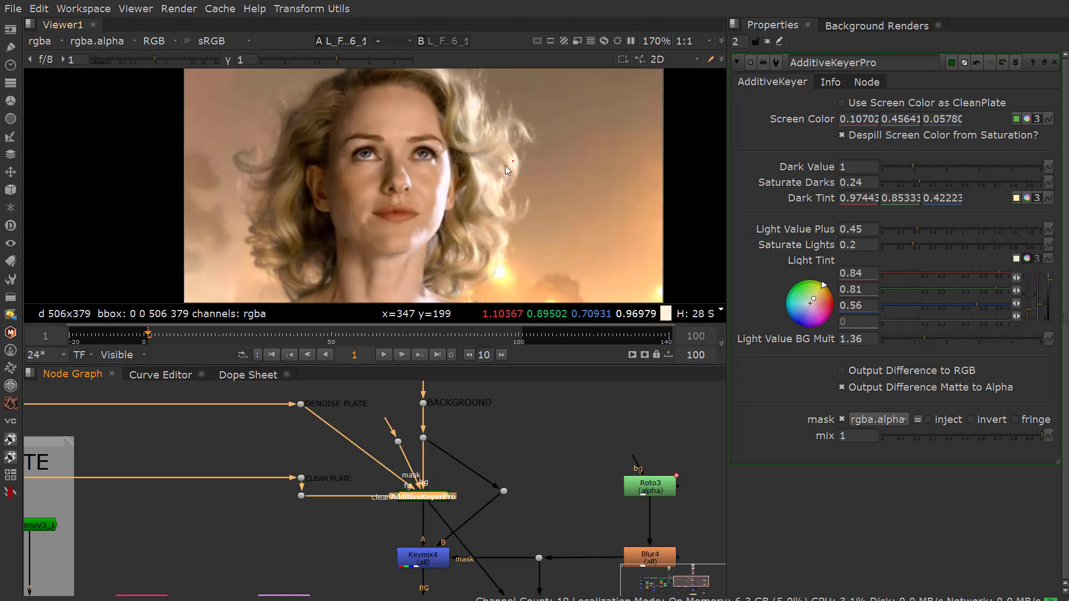
{"action": "scroll", "coordinate": [440, 141], "scroll_direction": "up", "scroll_amount": 2}
{"action": "scroll", "coordinate": [442, 203], "scroll_direction": "down", "scroll_amount": 2}
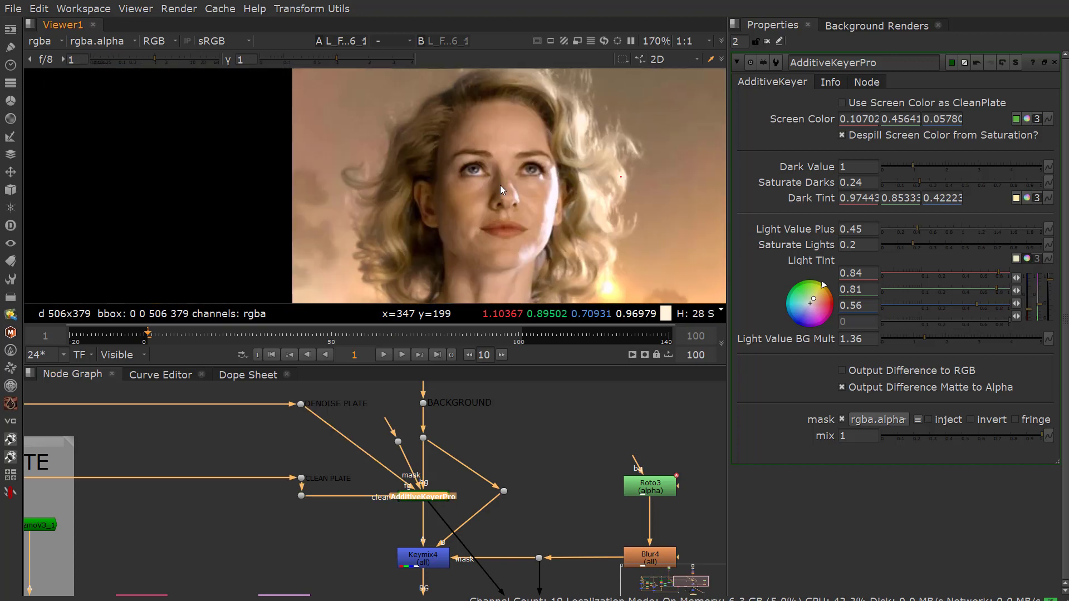
{"action": "scroll", "coordinate": [359, 221], "scroll_direction": "up", "scroll_amount": 3}
{"action": "scroll", "coordinate": [349, 216], "scroll_direction": "down", "scroll_amount": 3}
{"action": "middle_click_drag", "start_coordinate": [436, 221], "coordinate": [392, 243]}
{"action": "scroll", "coordinate": [307, 524], "scroll_direction": "down", "scroll_amount": 1}
View the green-screen plate from the dot above the EDGE MATTE backdrop
{"action": "middle_click_drag", "start_coordinate": [285, 529], "coordinate": [365, 521]}
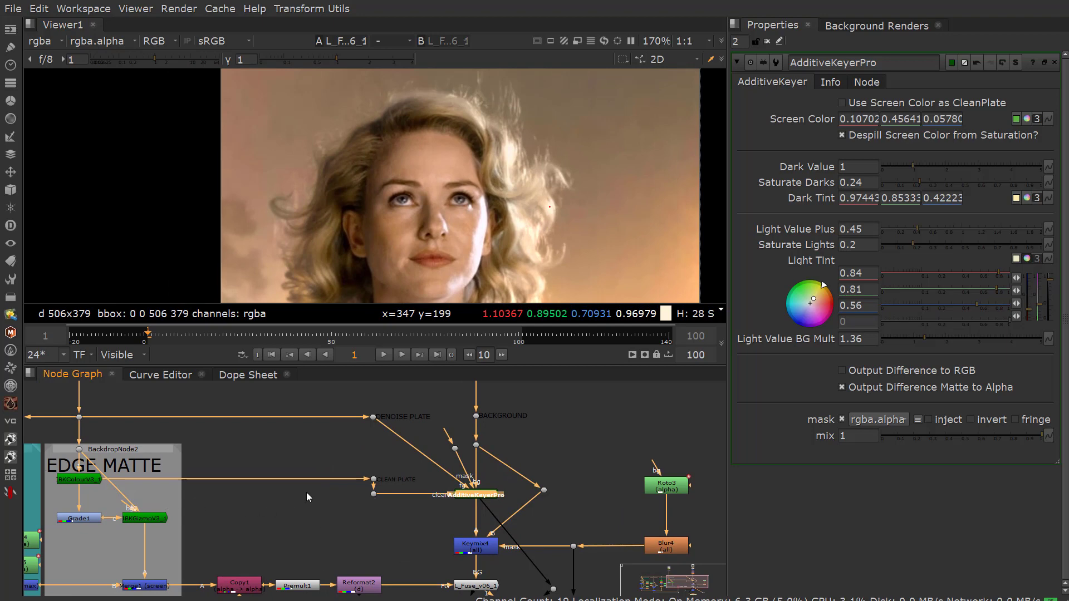
{"action": "middle_click_drag", "start_coordinate": [279, 492], "coordinate": [326, 529]}
{"action": "left_click", "coordinate": [127, 463]}
{"action": "left_click_drag", "start_coordinate": [126, 466], "coordinate": [125, 456]}
{"action": "key", "text": "1"}
{"action": "scroll", "coordinate": [357, 187], "scroll_direction": "down", "scroll_amount": 3}
{"action": "scroll", "coordinate": [359, 186], "scroll_direction": "up", "scroll_amount": 2}
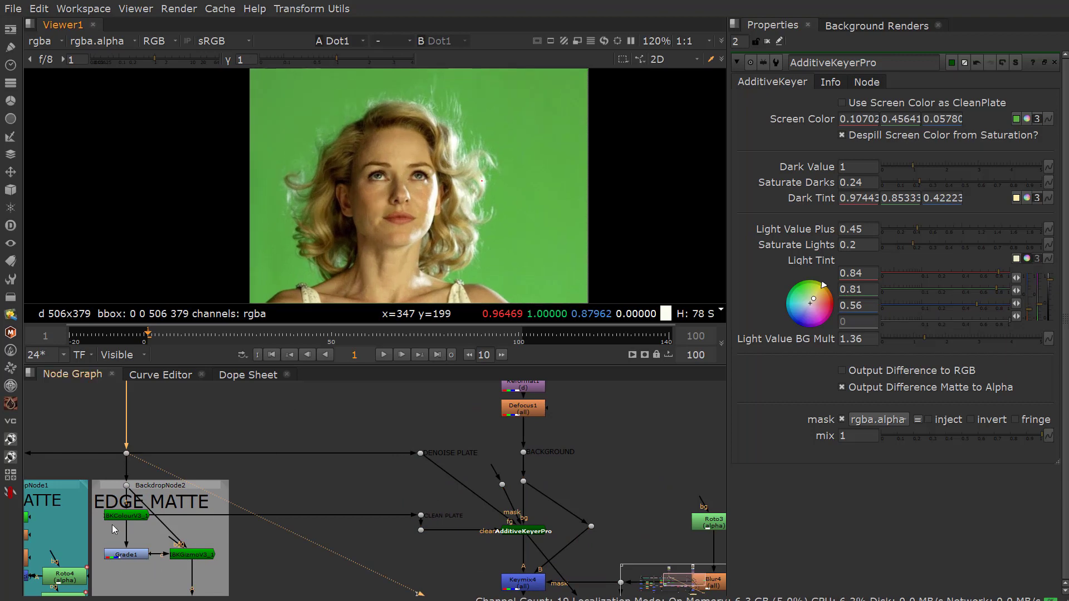
View the clean plate from IBKColourV3_1 and open that node's properties
{"action": "scroll", "coordinate": [112, 525], "scroll_direction": "up", "scroll_amount": 3}
{"action": "left_click", "coordinate": [125, 512]}
{"action": "key", "text": "1"}
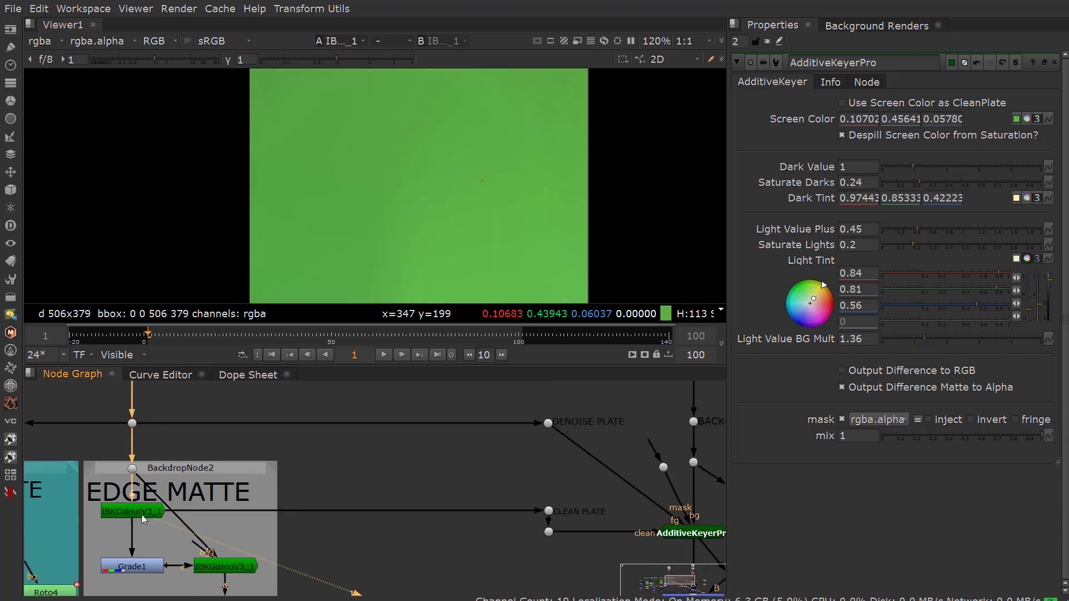
{"action": "double_click", "coordinate": [141, 515]}
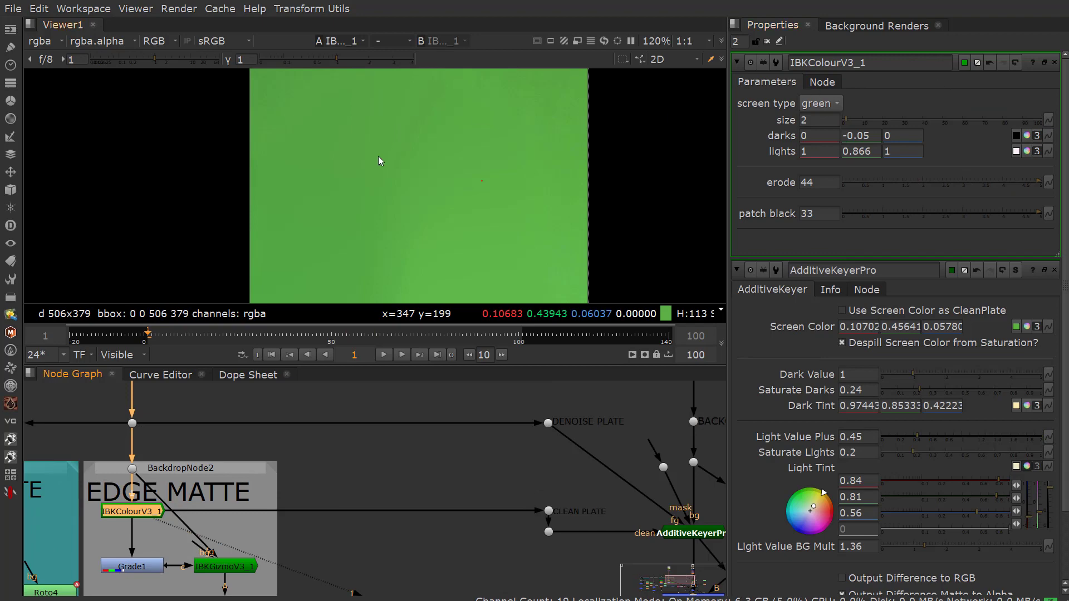
{"action": "middle_click_drag", "start_coordinate": [476, 472], "coordinate": [369, 454]}
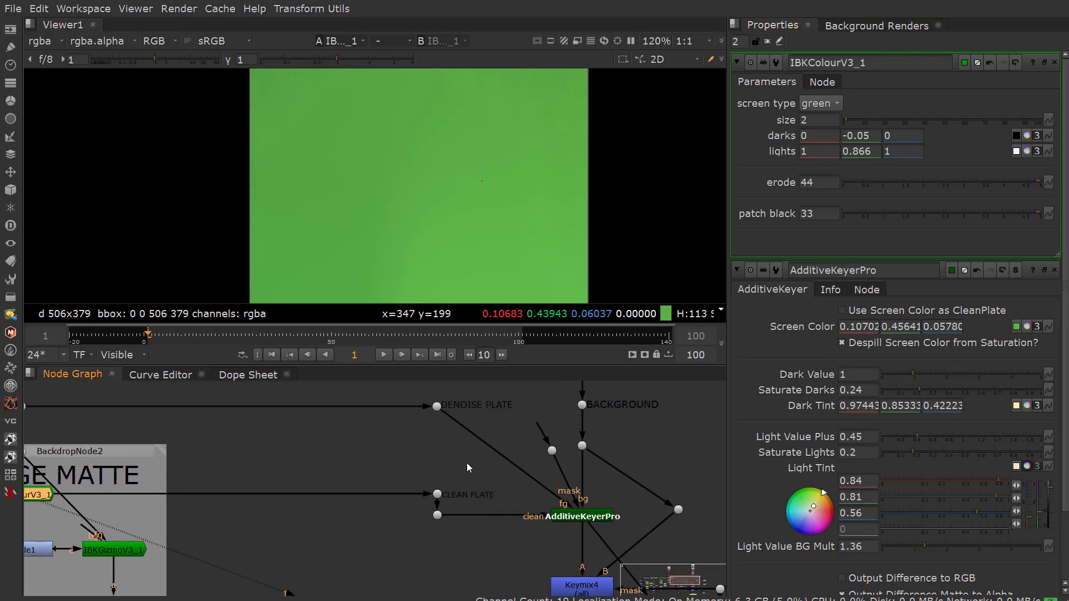
View the denoise plate and the clean plate that feed AdditiveKeyerPro
{"action": "scroll", "coordinate": [578, 517], "scroll_direction": "up", "scroll_amount": 2}
{"action": "middle_click_drag", "start_coordinate": [585, 515], "coordinate": [496, 513]}
{"action": "left_click", "coordinate": [498, 517]}
{"action": "scroll", "coordinate": [389, 484], "scroll_direction": "down", "scroll_amount": 3}
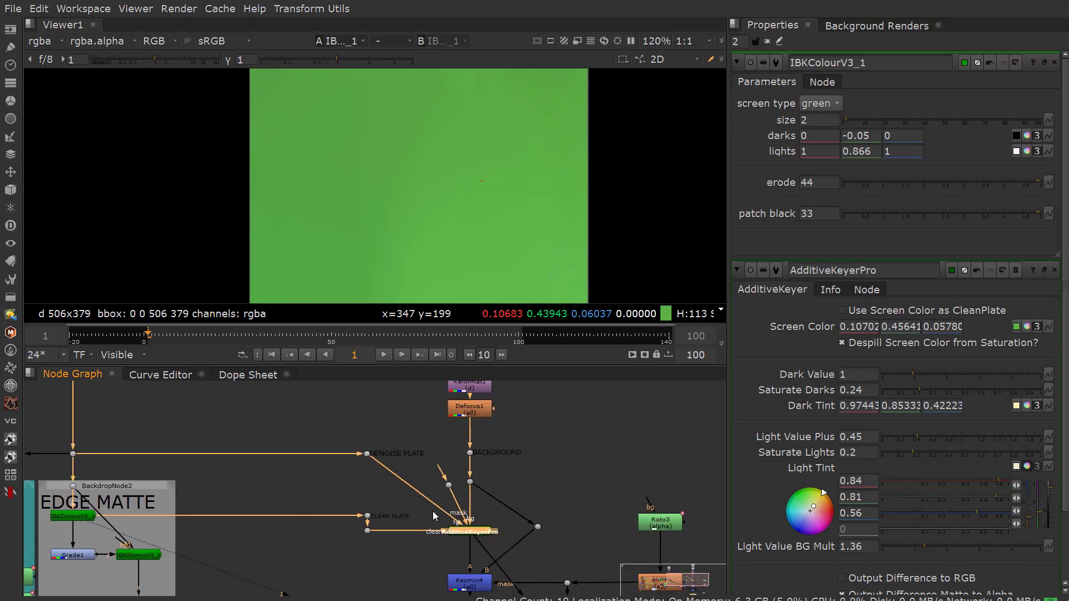
{"action": "left_click", "coordinate": [355, 444]}
{"action": "key", "text": "1"}
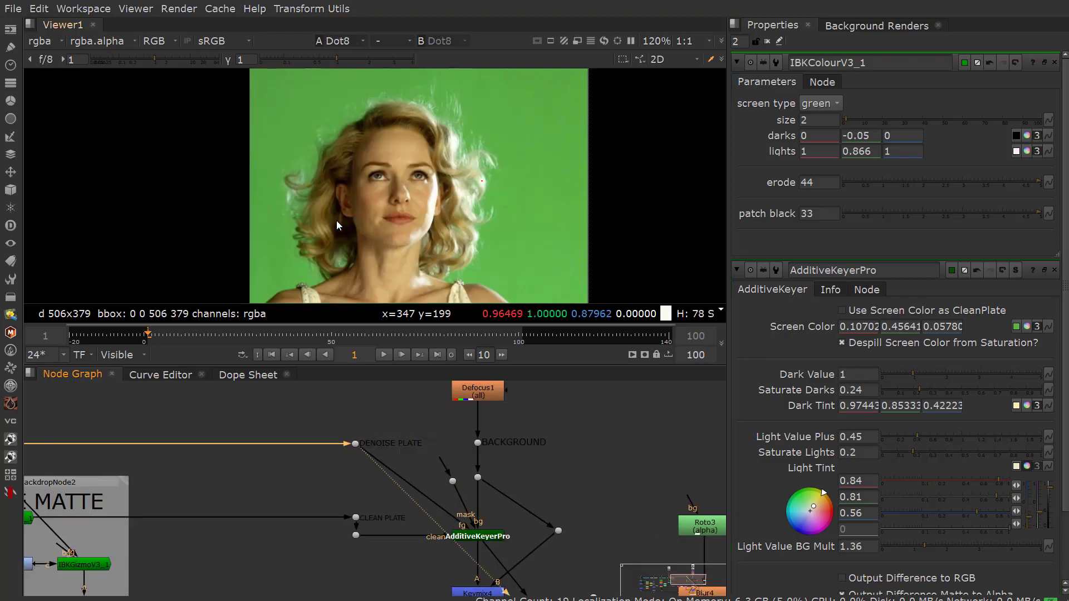
{"action": "left_click", "coordinate": [355, 536]}
{"action": "key", "text": "1"}
View the AdditiveKeyerPro output followed by the background plate at the dot feeding its bg input
{"action": "left_click", "coordinate": [472, 536]}
{"action": "key", "text": "1"}
{"action": "left_click", "coordinate": [478, 477]}
{"action": "key", "text": "1"}
{"action": "scroll", "coordinate": [405, 192], "scroll_direction": "down", "scroll_amount": 1}
{"action": "scroll", "coordinate": [367, 184], "scroll_direction": "down", "scroll_amount": 3}
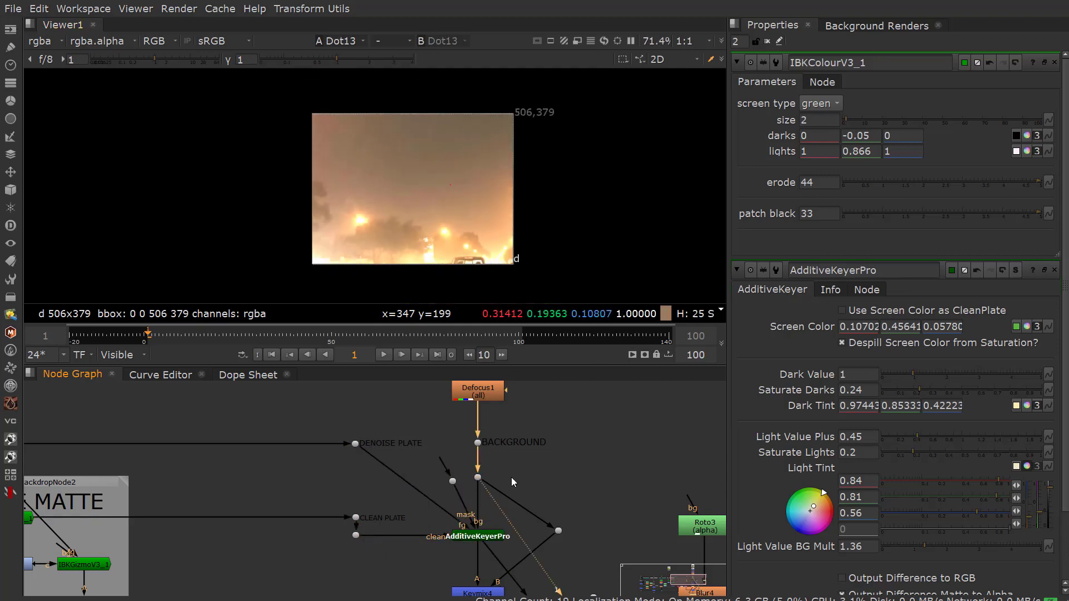
View the AdditiveKeyerPro result over the background and examine the hair detail
{"action": "scroll", "coordinate": [495, 511], "scroll_direction": "up", "scroll_amount": 3}
{"action": "left_click", "coordinate": [494, 512]}
{"action": "key", "text": "1"}
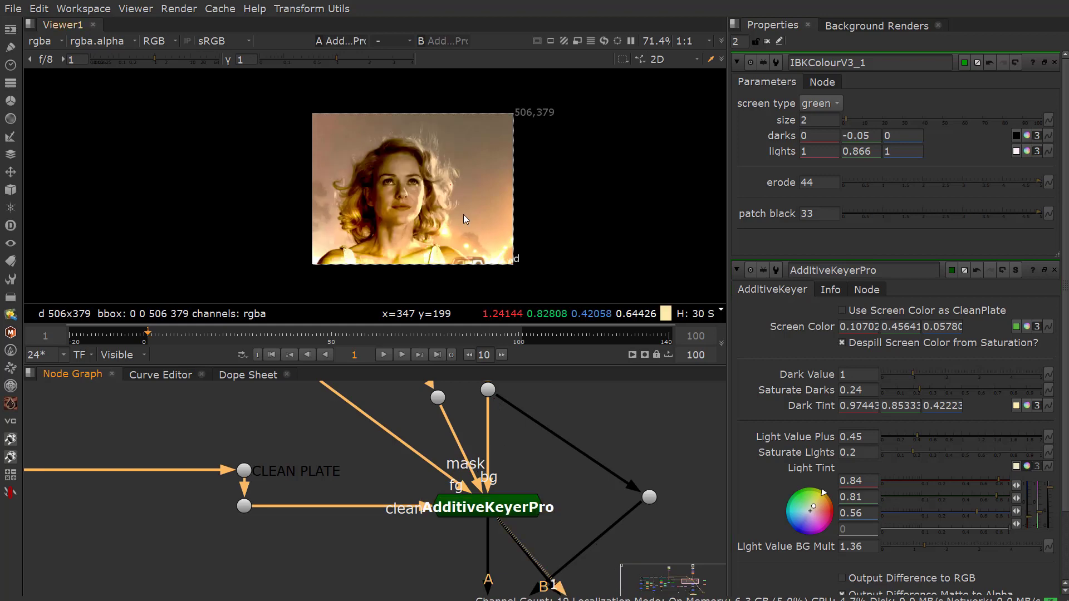
{"action": "scroll", "coordinate": [409, 234], "scroll_direction": "up", "scroll_amount": 2}
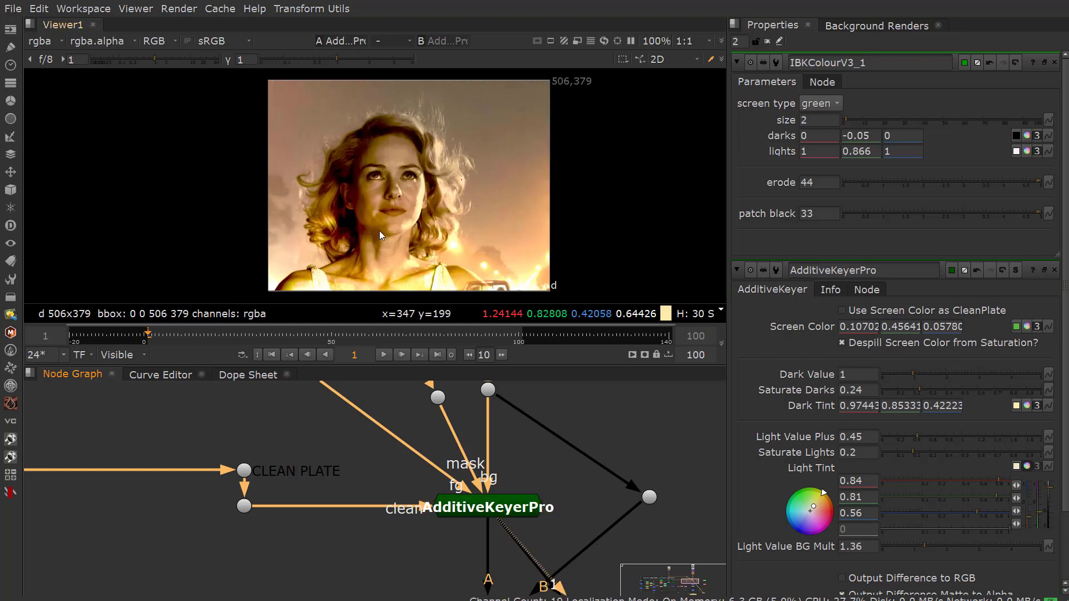
{"action": "scroll", "coordinate": [412, 239], "scroll_direction": "up", "scroll_amount": 2}
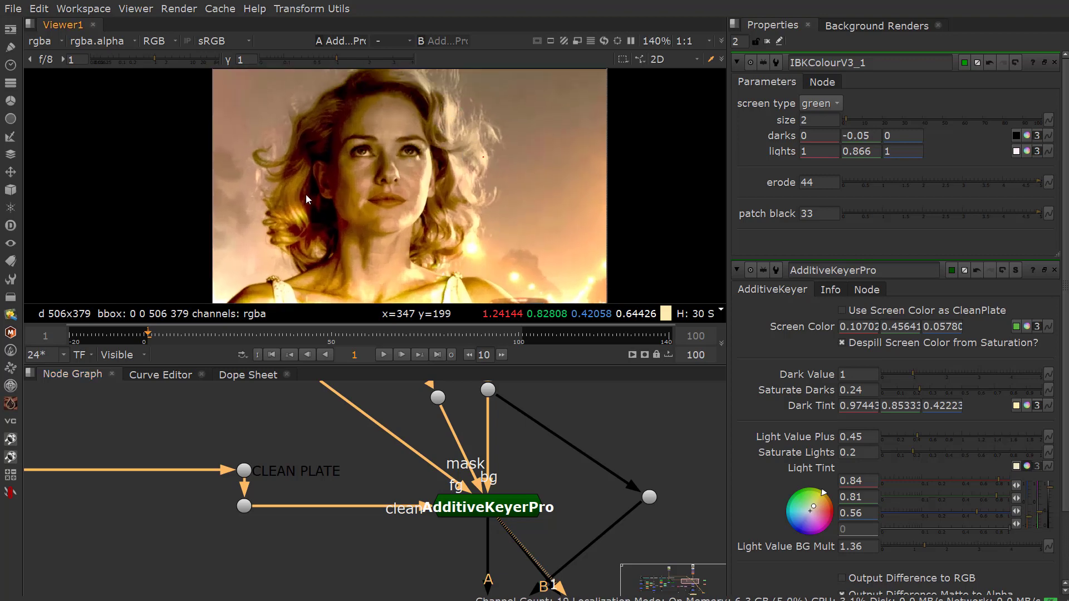
{"action": "scroll", "coordinate": [483, 539], "scroll_direction": "down", "scroll_amount": 2}
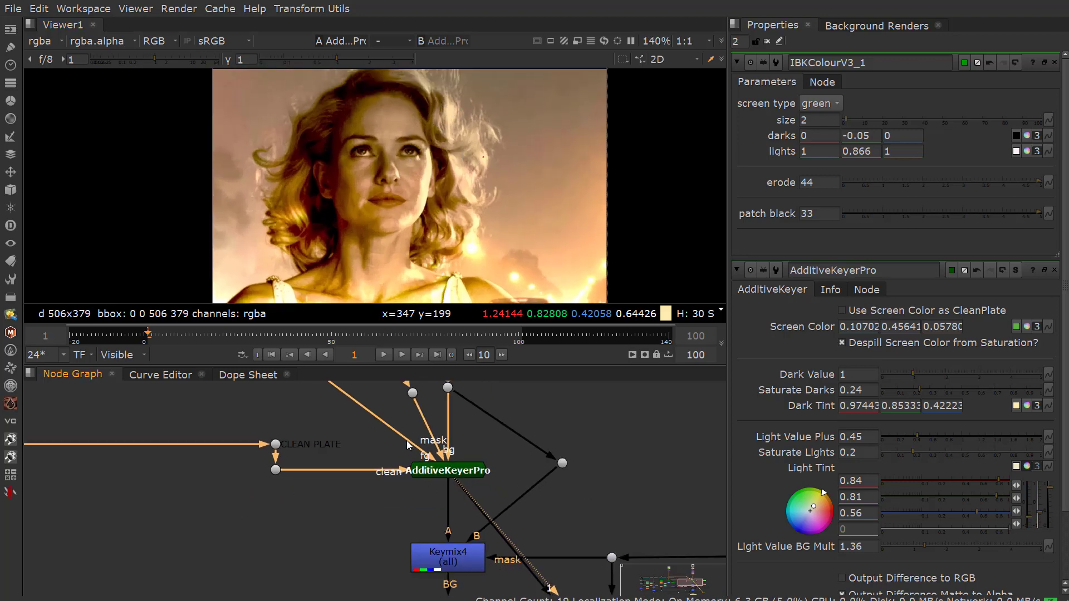
View the Keymix4 output and open Roto3 to show the mask shape around the head
{"action": "left_click", "coordinate": [443, 550]}
{"action": "key", "text": "1"}
{"action": "scroll", "coordinate": [504, 494], "scroll_direction": "down", "scroll_amount": 3}
{"action": "double_click", "coordinate": [660, 466]}
{"action": "middle_click_drag", "start_coordinate": [453, 203], "coordinate": [424, 192]}
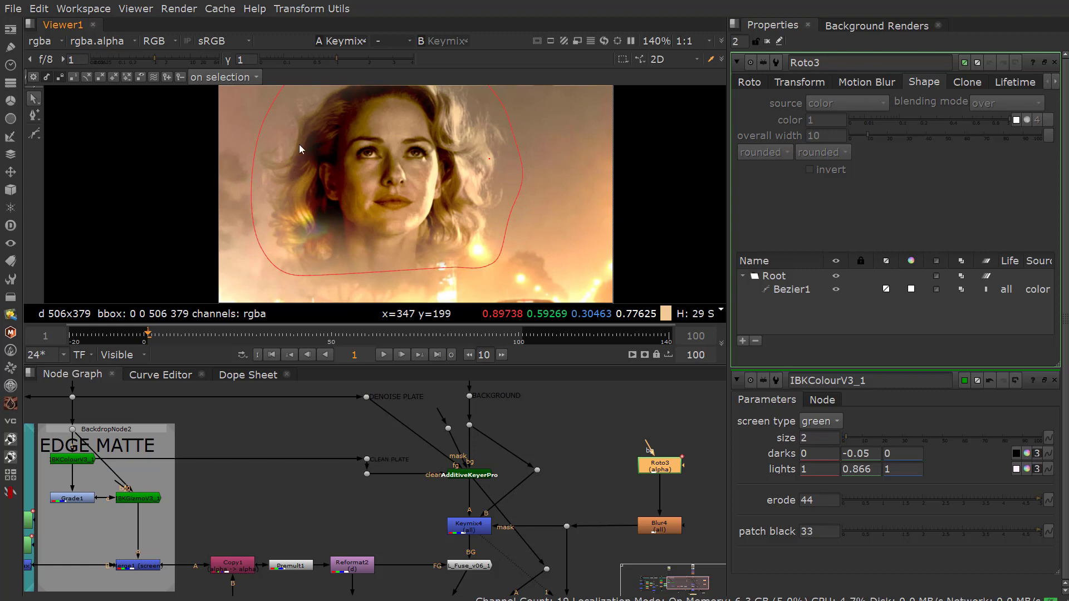
Move the dot on AdditiveKeyerPro's mask input slightly closer to the node
{"action": "scroll", "coordinate": [472, 541], "scroll_direction": "up", "scroll_amount": 2}
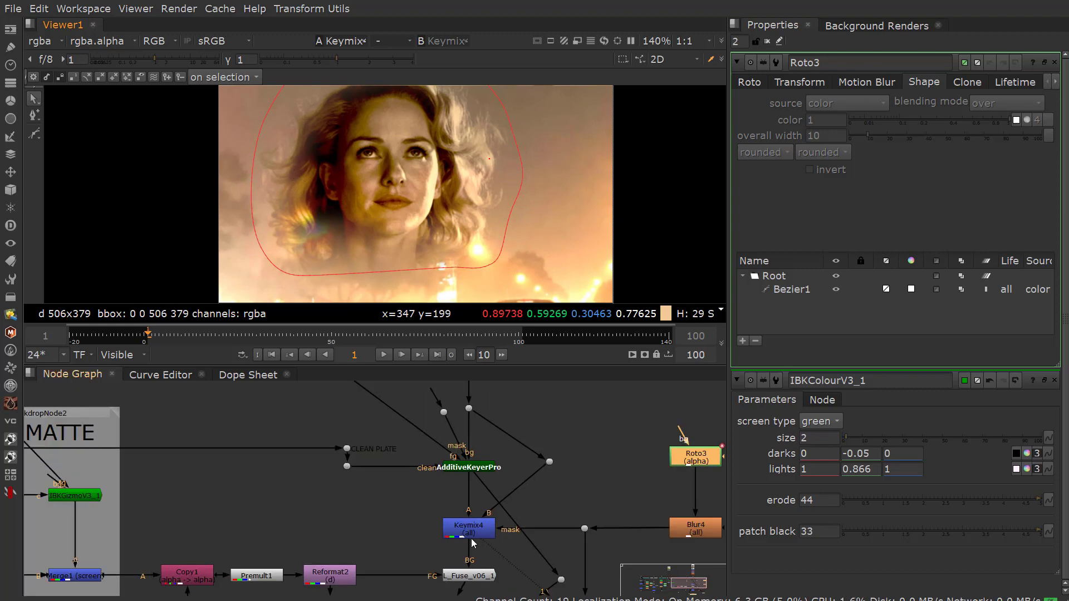
{"action": "left_click", "coordinate": [471, 529]}
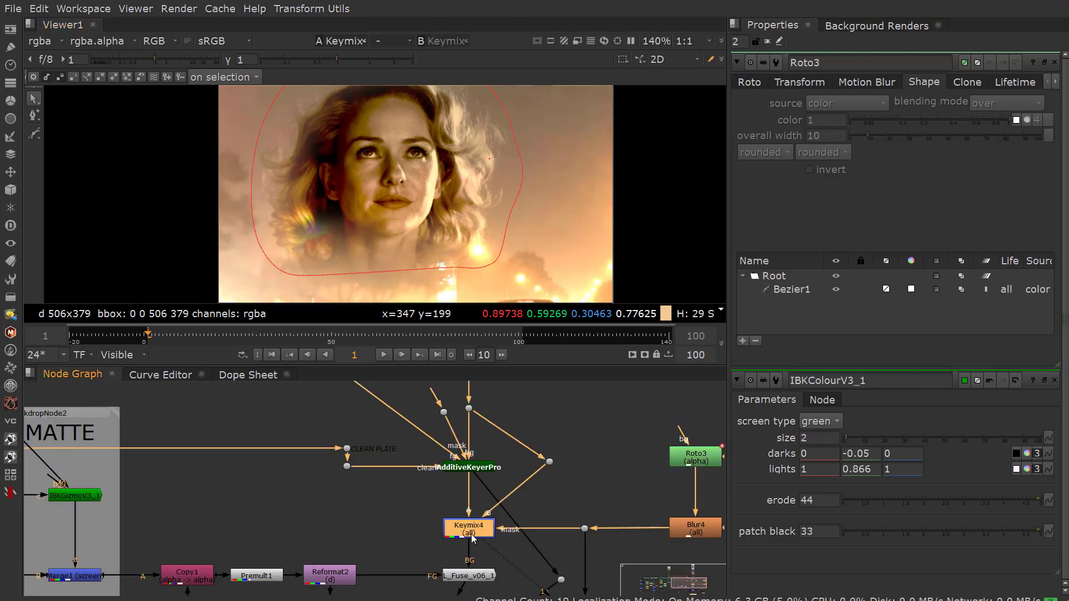
{"action": "left_click", "coordinate": [449, 438]}
{"action": "left_click_drag", "start_coordinate": [451, 449], "coordinate": [448, 442]}
{"action": "middle_click_drag", "start_coordinate": [504, 508], "coordinate": [465, 480]}
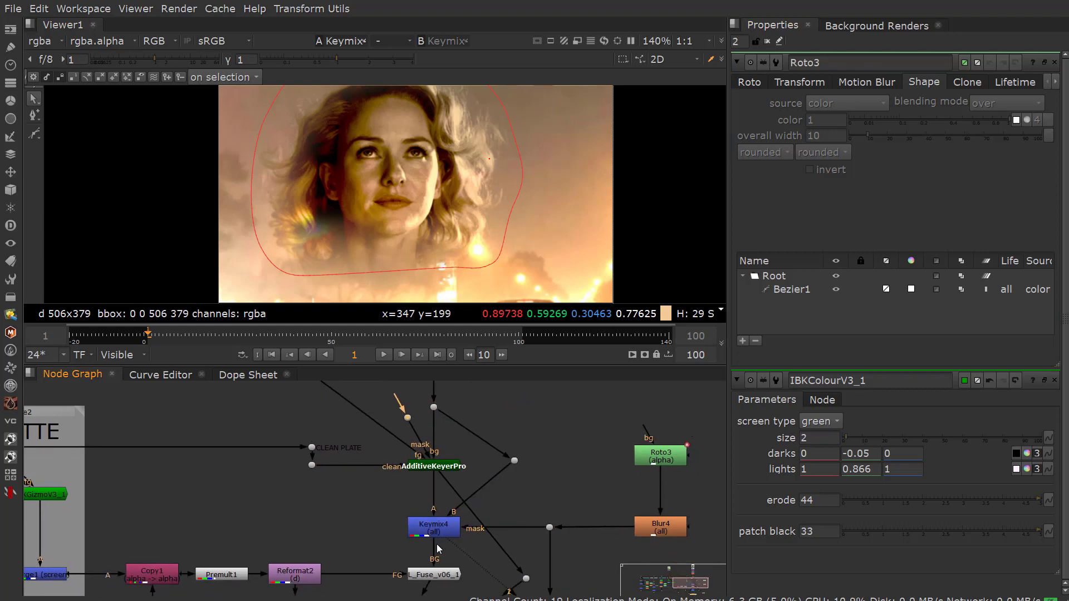
{"action": "scroll", "coordinate": [437, 546], "scroll_direction": "up", "scroll_amount": 2}
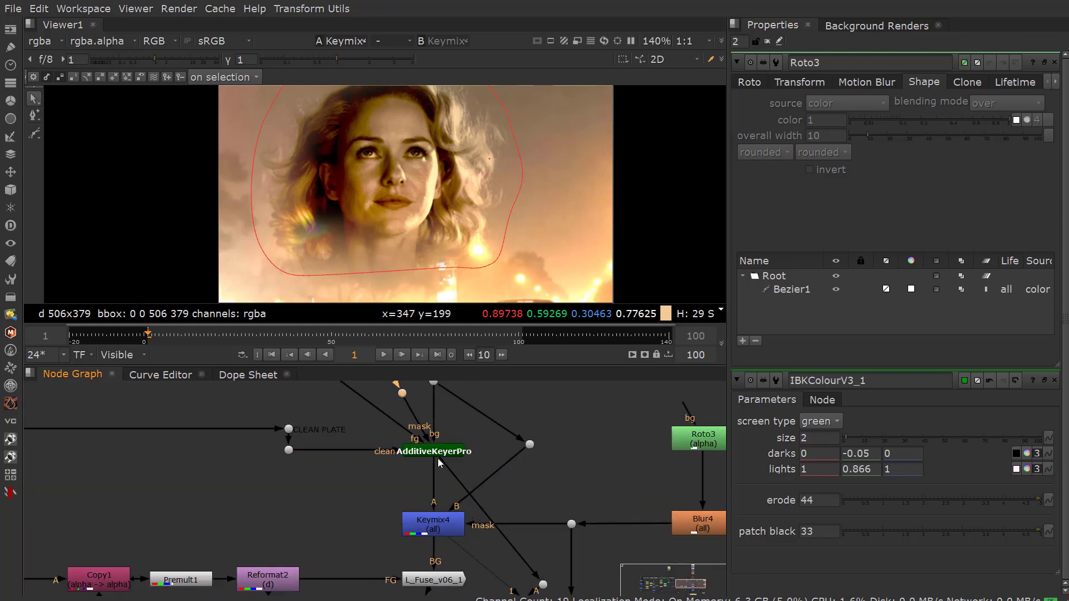
{"action": "middle_click_drag", "start_coordinate": [451, 179], "coordinate": [458, 216]}
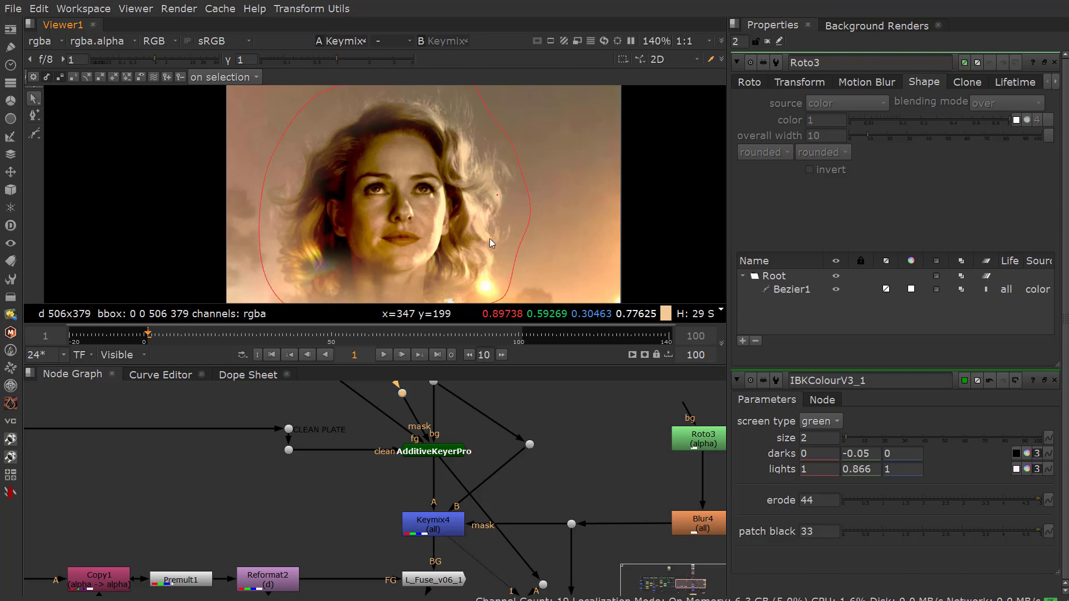
Compare the unmasked AdditiveKeyerPro output with the masked Keymix4 output
{"action": "left_click", "coordinate": [437, 452]}
{"action": "key", "text": "1"}
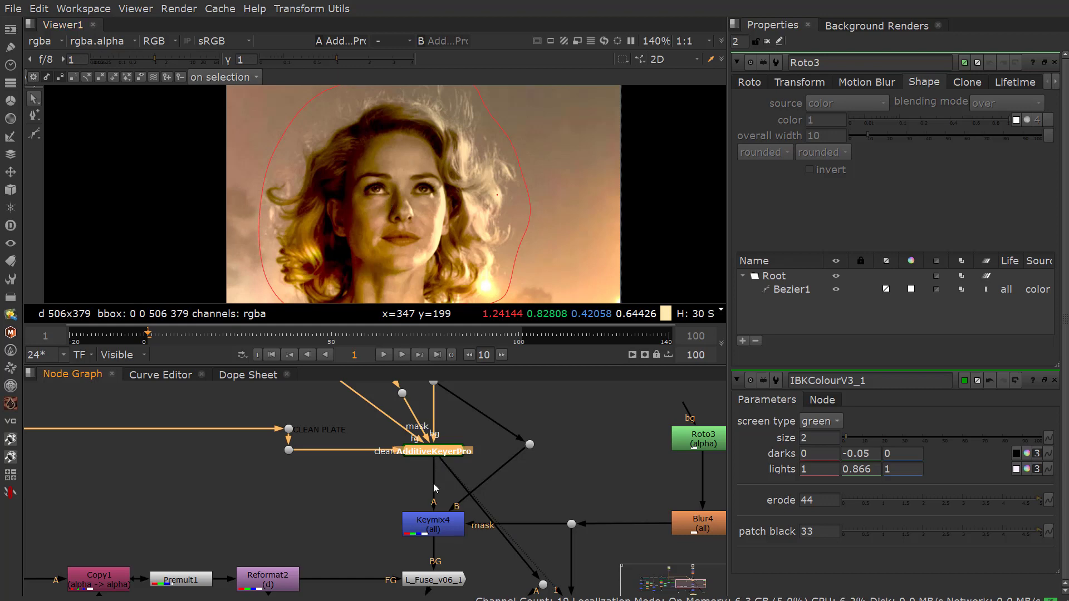
{"action": "left_click", "coordinate": [435, 526]}
{"action": "middle_click_drag", "start_coordinate": [434, 582], "coordinate": [450, 560]}
{"action": "scroll", "coordinate": [450, 560], "scroll_direction": "up", "scroll_amount": 1}
{"action": "key", "text": "1"}
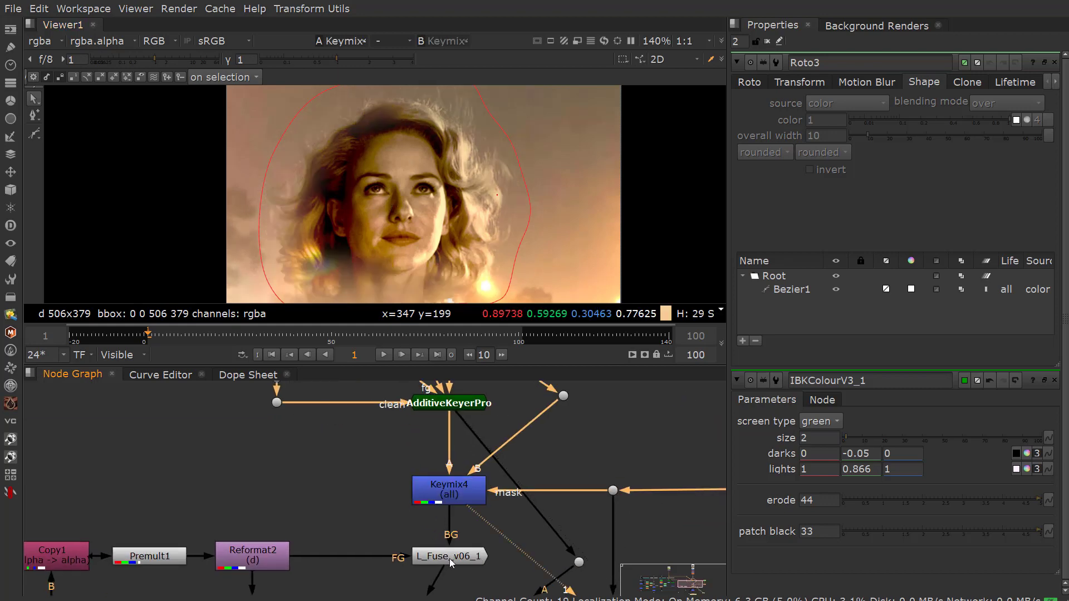
Compare the L_Fuse_v06_1 foreground merge with the Keymix4 output around the neck and shoulders
{"action": "left_click", "coordinate": [449, 559]}
{"action": "key", "text": "1"}
{"action": "scroll", "coordinate": [414, 253], "scroll_direction": "down", "scroll_amount": 3}
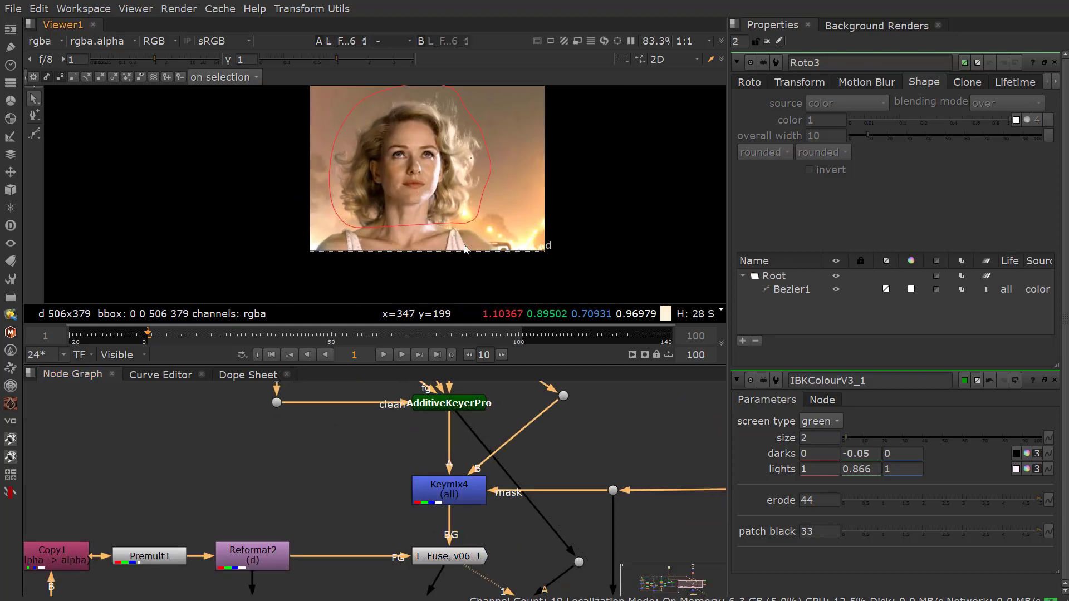
{"action": "scroll", "coordinate": [449, 240], "scroll_direction": "up", "scroll_amount": 3}
{"action": "mouse_move", "coordinate": [450, 229]}
{"action": "middle_mouse_down"}
{"action": "mouse_move", "coordinate": [457, 235]}
{"action": "mouse_move", "coordinate": [457, 210]}
{"action": "middle_mouse_up"}
{"action": "left_click", "coordinate": [450, 488]}
{"action": "key", "text": "1"}
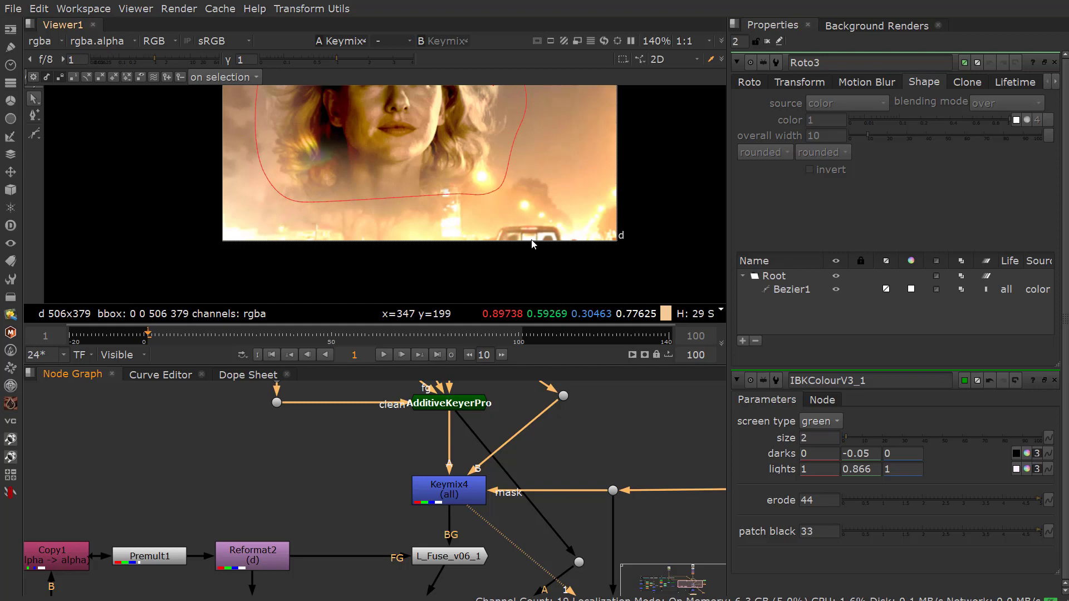
{"action": "left_click", "coordinate": [430, 502]}
{"action": "left_click", "coordinate": [458, 557]}
{"action": "key", "text": "1"}
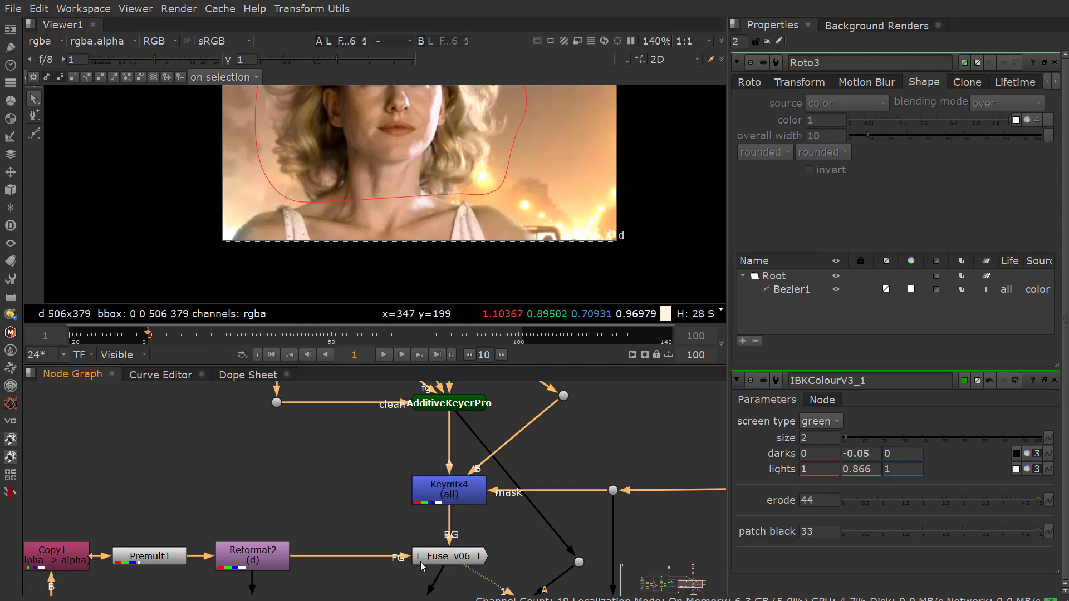
Display the alpha channel in the viewer and examine the matte around the hair
{"action": "scroll", "coordinate": [432, 564], "scroll_direction": "up", "scroll_amount": 2}
{"action": "scroll", "coordinate": [412, 563], "scroll_direction": "down", "scroll_amount": 1}
{"action": "middle_click_drag", "start_coordinate": [409, 562], "coordinate": [447, 523]}
{"action": "scroll", "coordinate": [447, 524], "scroll_direction": "down", "scroll_amount": 1}
{"action": "scroll", "coordinate": [446, 523], "scroll_direction": "down", "scroll_amount": 2}
{"action": "scroll", "coordinate": [462, 529], "scroll_direction": "up", "scroll_amount": 3}
{"action": "scroll", "coordinate": [439, 523], "scroll_direction": "down", "scroll_amount": 2}
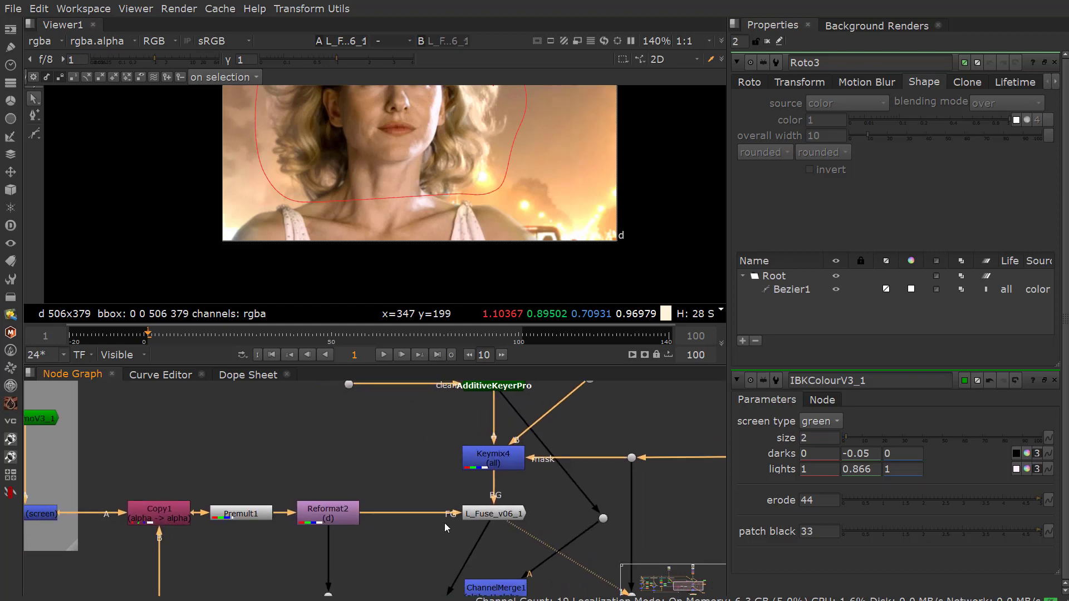
{"action": "left_click", "coordinate": [321, 515]}
{"action": "key", "text": "1"}
{"action": "scroll", "coordinate": [418, 179], "scroll_direction": "down", "scroll_amount": 2}
{"action": "key", "text": "a"}
{"action": "scroll", "coordinate": [445, 183], "scroll_direction": "up", "scroll_amount": 3}
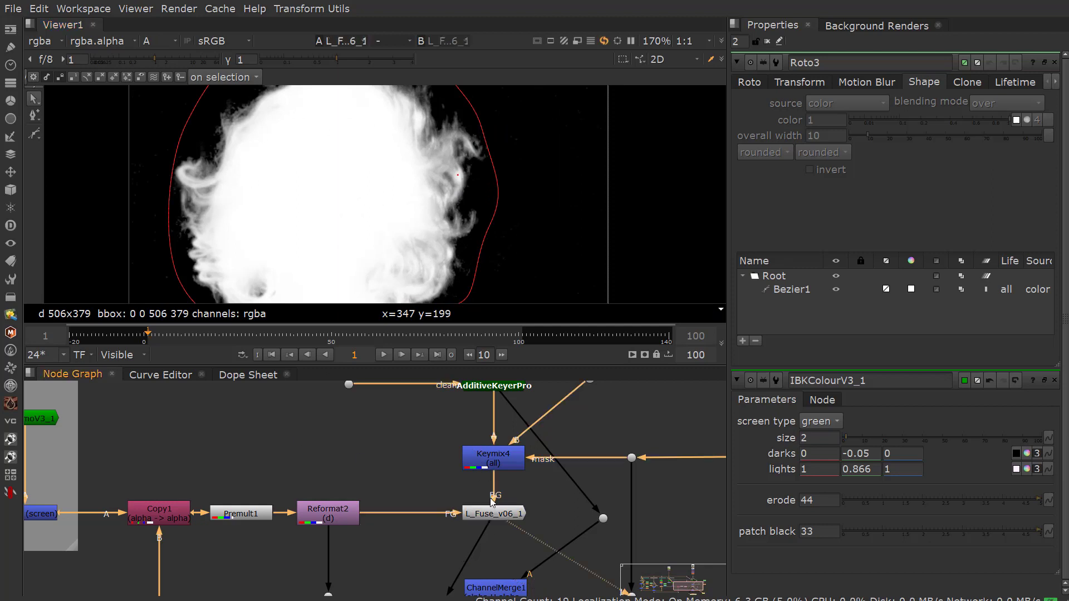
Return the viewer to the full-colour L_Fuse_v06_1 output
{"action": "left_click", "coordinate": [492, 515]}
{"action": "key", "text": "1"}
{"action": "key", "text": "a"}
{"action": "middle_click_drag", "start_coordinate": [489, 424], "coordinate": [433, 480]}
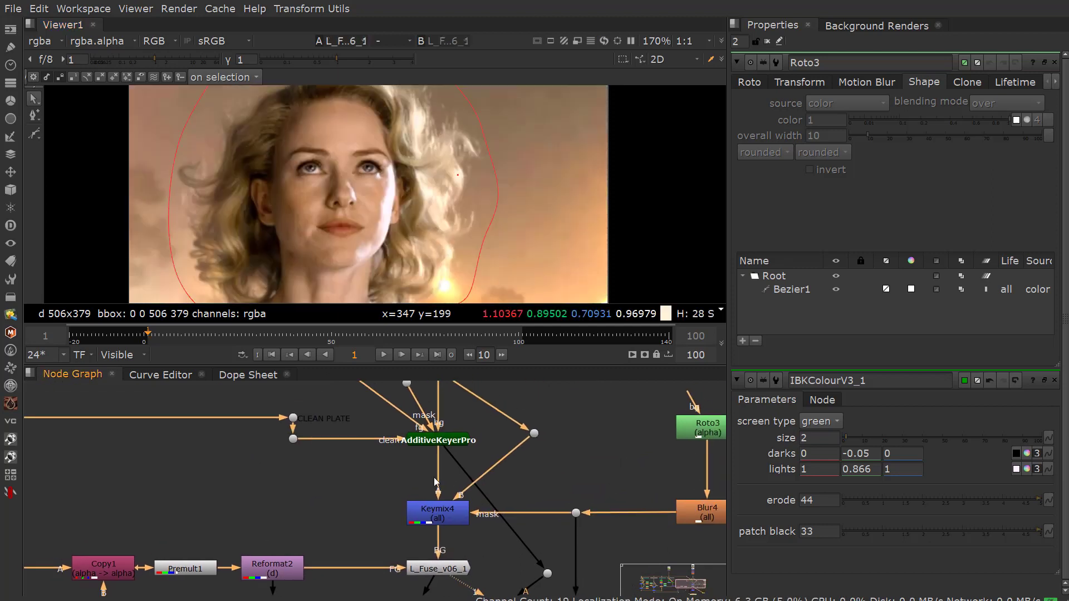
Open the AdditiveKeyerPro properties and set all its knobs to default
{"action": "left_click", "coordinate": [436, 442]}
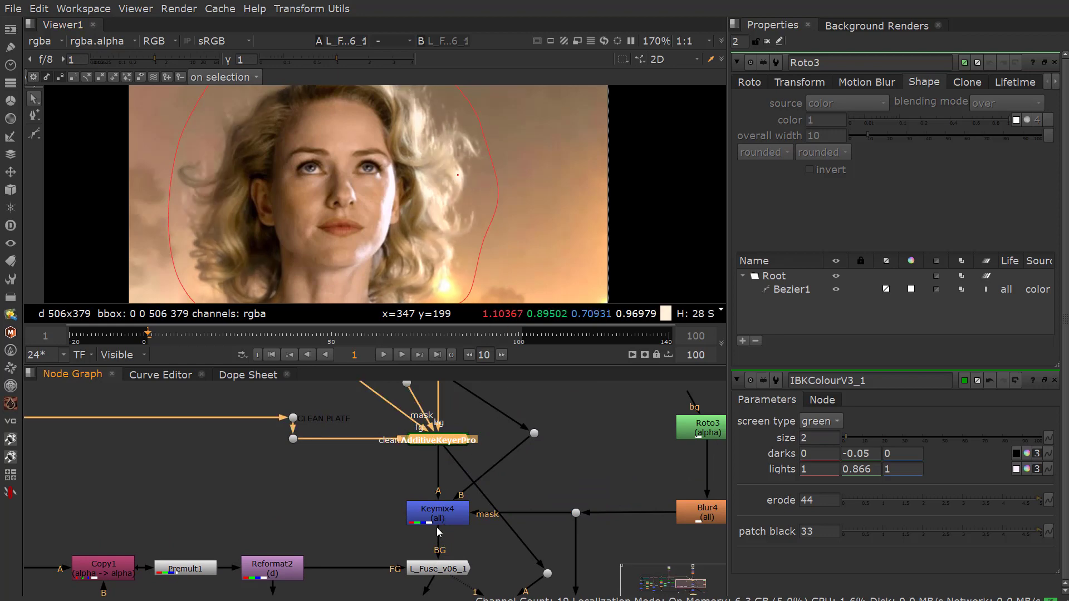
{"action": "double_click", "coordinate": [449, 443]}
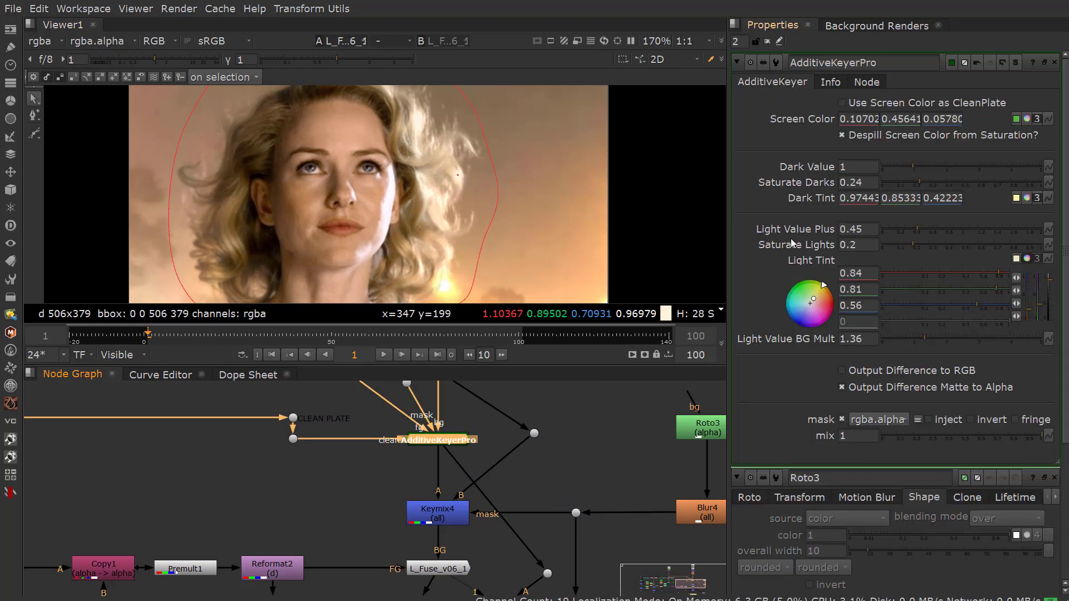
{"action": "right_click", "coordinate": [743, 234]}
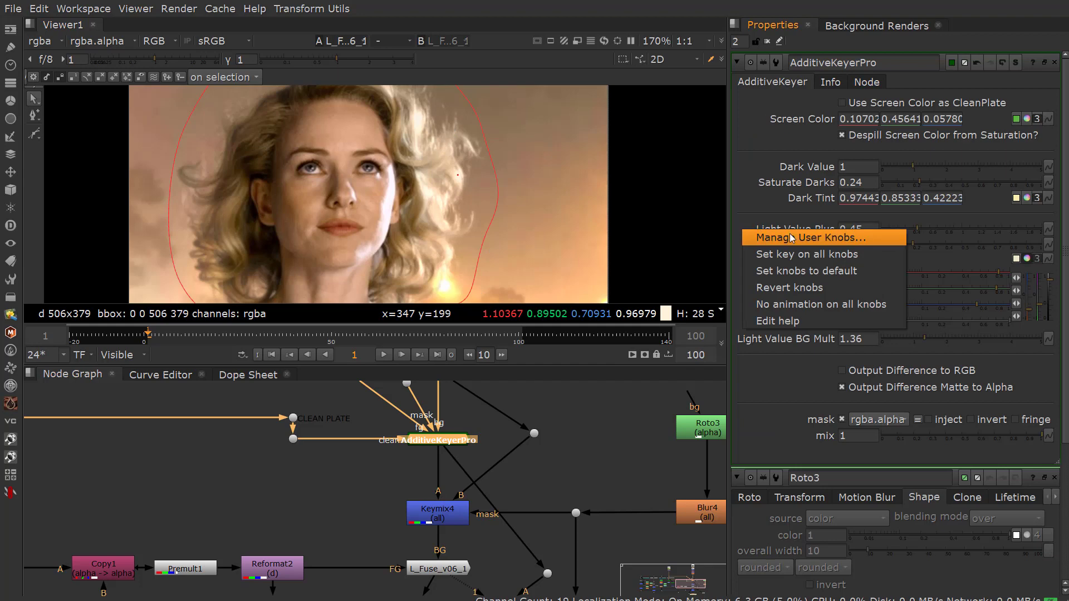
{"action": "left_click", "coordinate": [791, 271]}
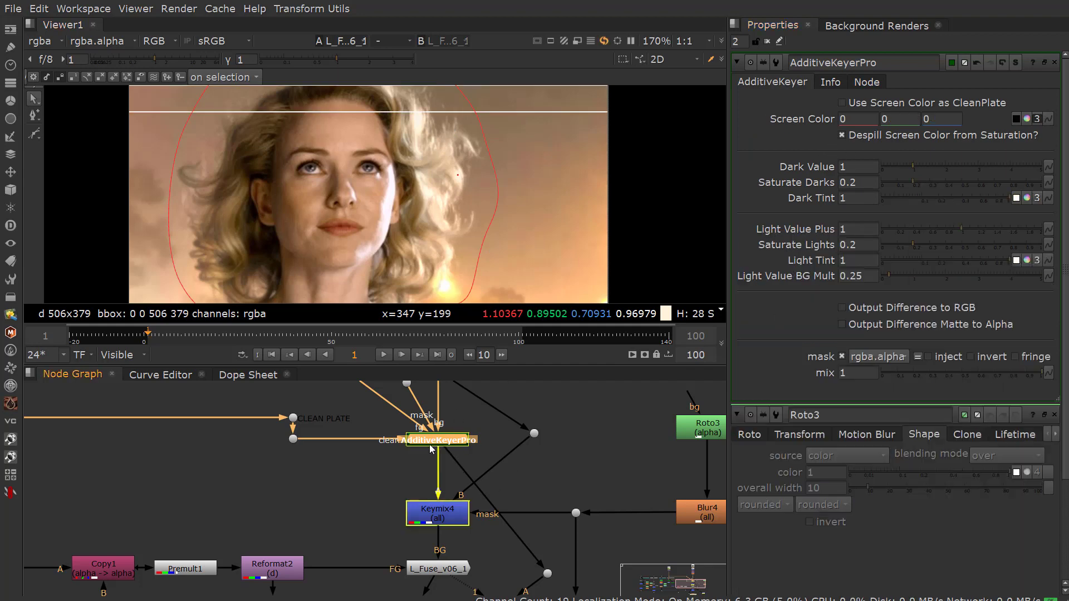
View the AdditiveKeyerPro output with default settings and examine its input connections
{"action": "key", "text": "1"}
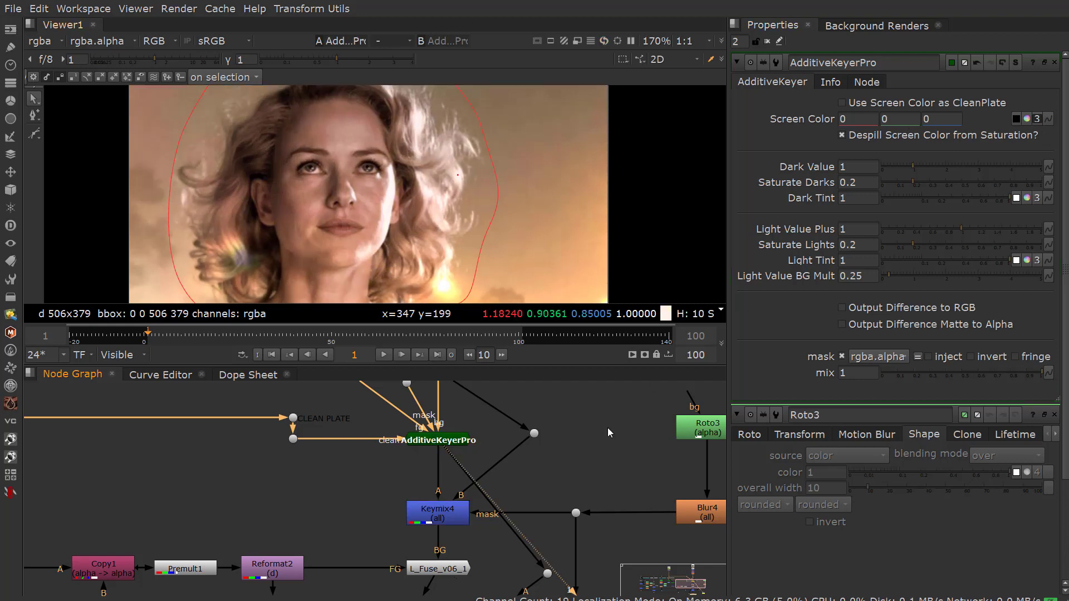
{"action": "middle_click_drag", "start_coordinate": [404, 451], "coordinate": [408, 487]}
{"action": "scroll", "coordinate": [407, 484], "scroll_direction": "up", "scroll_amount": 2}
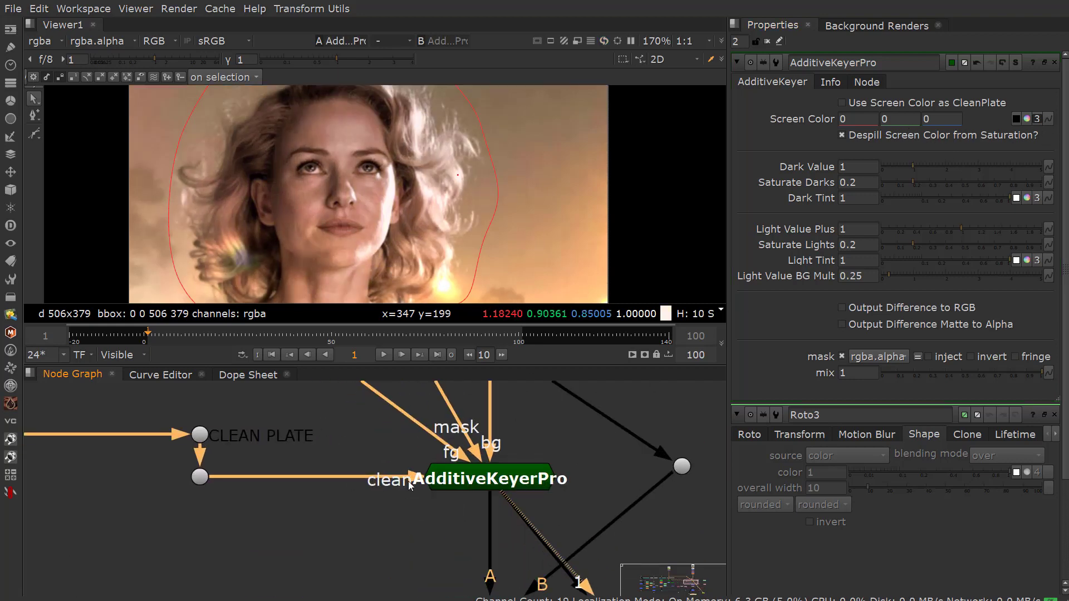
View the CLEAN PLATE input in the viewer, and return to the AdditiveKeyerPro output
{"action": "scroll", "coordinate": [352, 501], "scroll_direction": "down", "scroll_amount": 1}
{"action": "left_click", "coordinate": [244, 453]}
{"action": "key", "text": "1"}
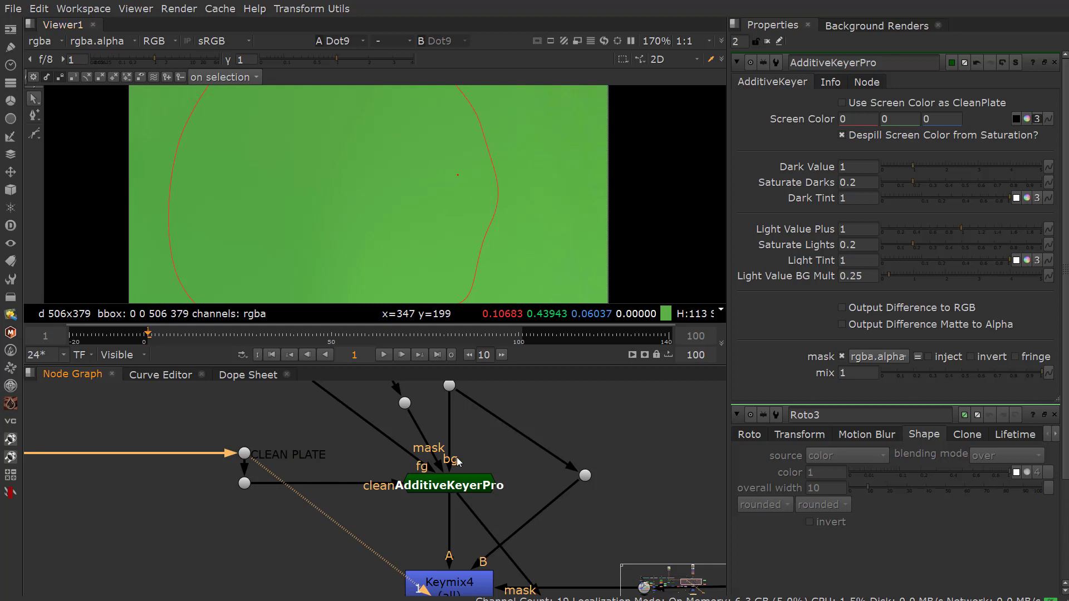
{"action": "left_click", "coordinate": [448, 483]}
{"action": "key", "text": "1"}
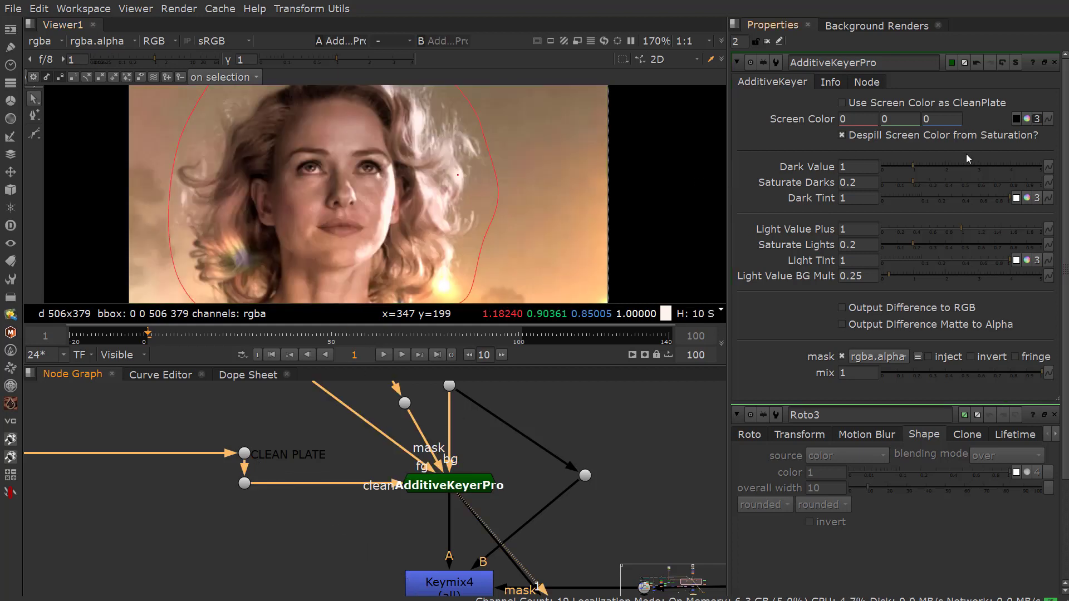
Enable Use Screen Color as CleanPlate, sample the Screen Color from the denoise plate's green backdrop, and view the AdditiveKeyerPro output
{"action": "left_click", "coordinate": [843, 103]}
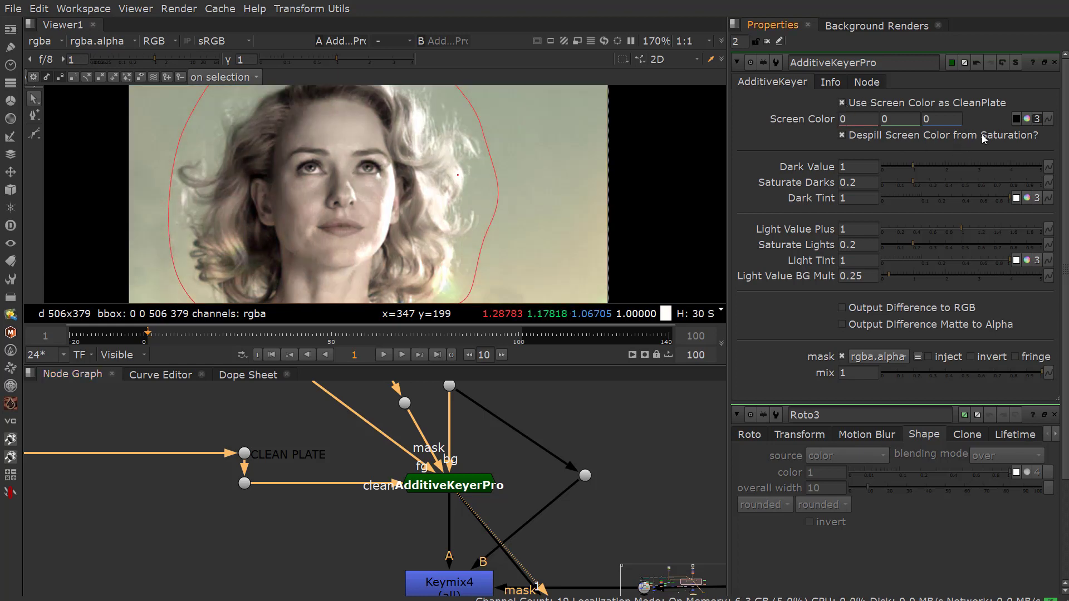
{"action": "scroll", "coordinate": [280, 462], "scroll_direction": "down", "scroll_amount": 2}
{"action": "middle_click_drag", "start_coordinate": [140, 471], "coordinate": [309, 506]}
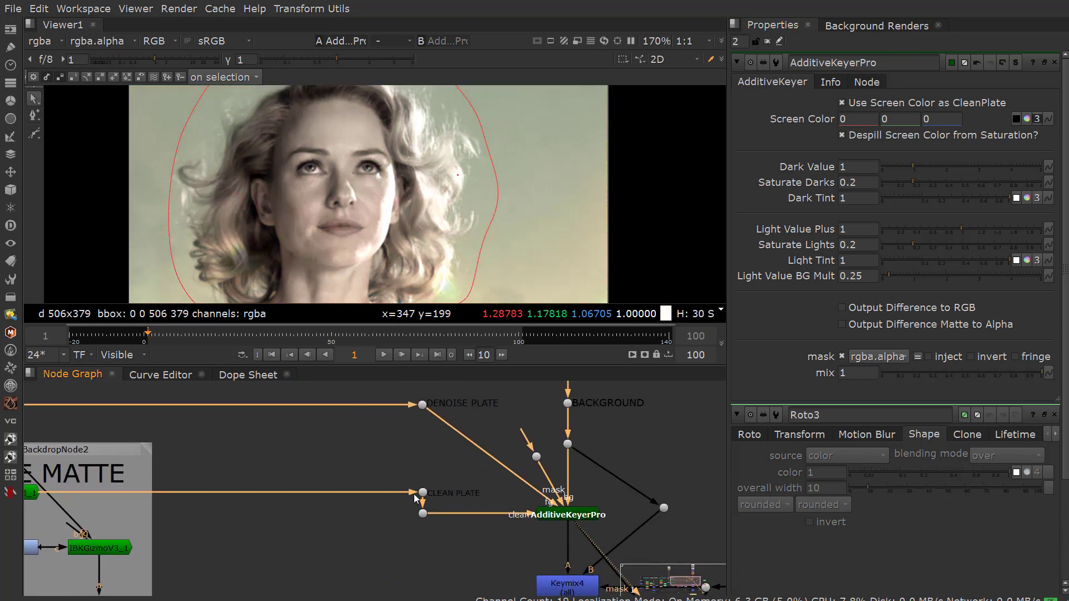
{"action": "left_click", "coordinate": [422, 404]}
{"action": "key", "text": "1"}
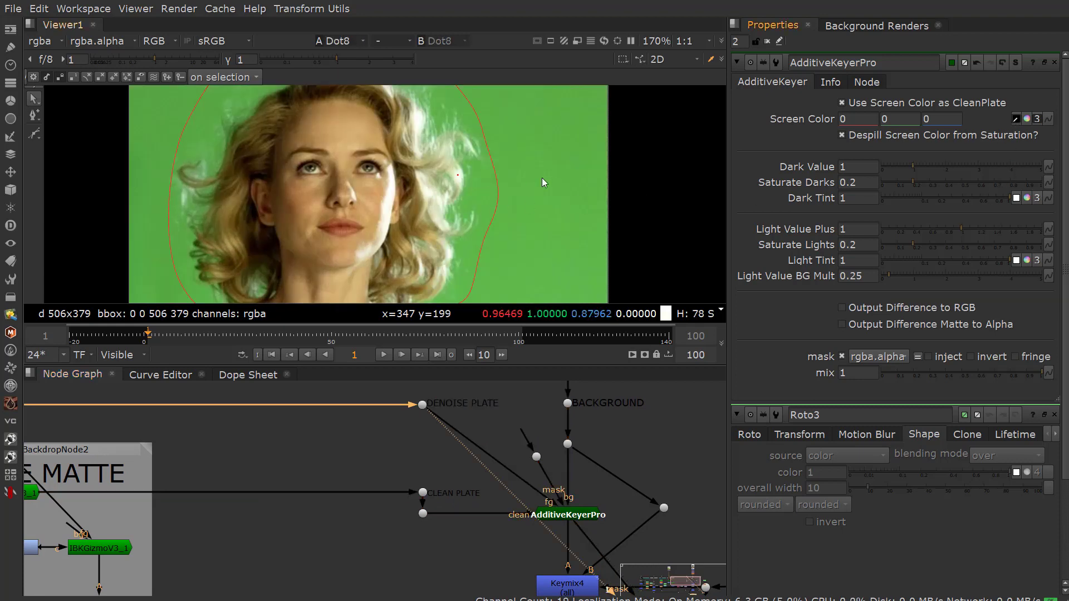
{"action": "left_click", "coordinate": [547, 182], "text": "ctrl"}
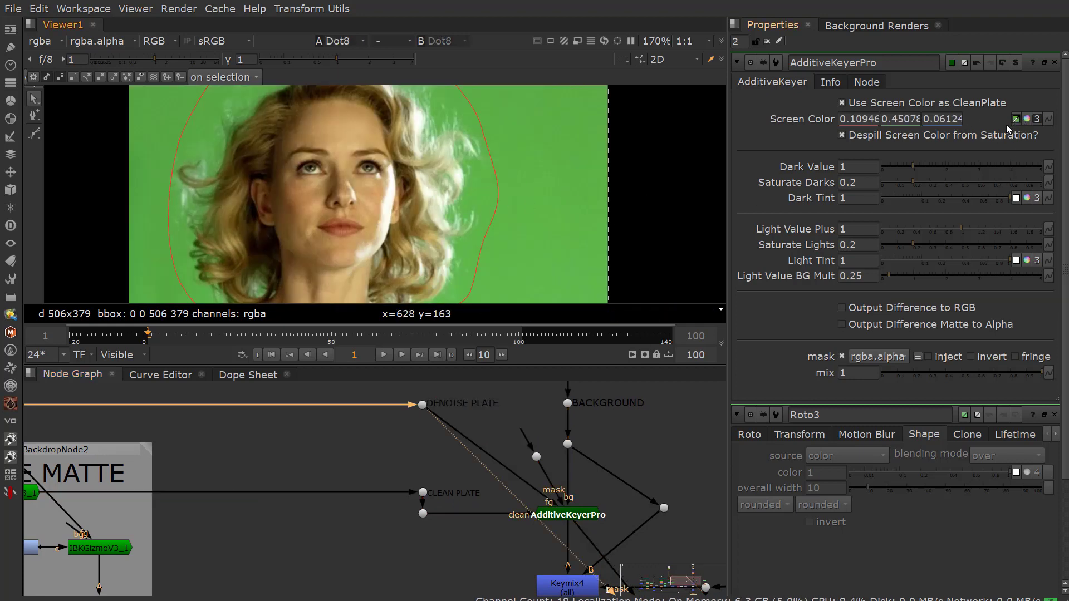
{"action": "left_click", "coordinate": [579, 514]}
{"action": "key", "text": "1"}
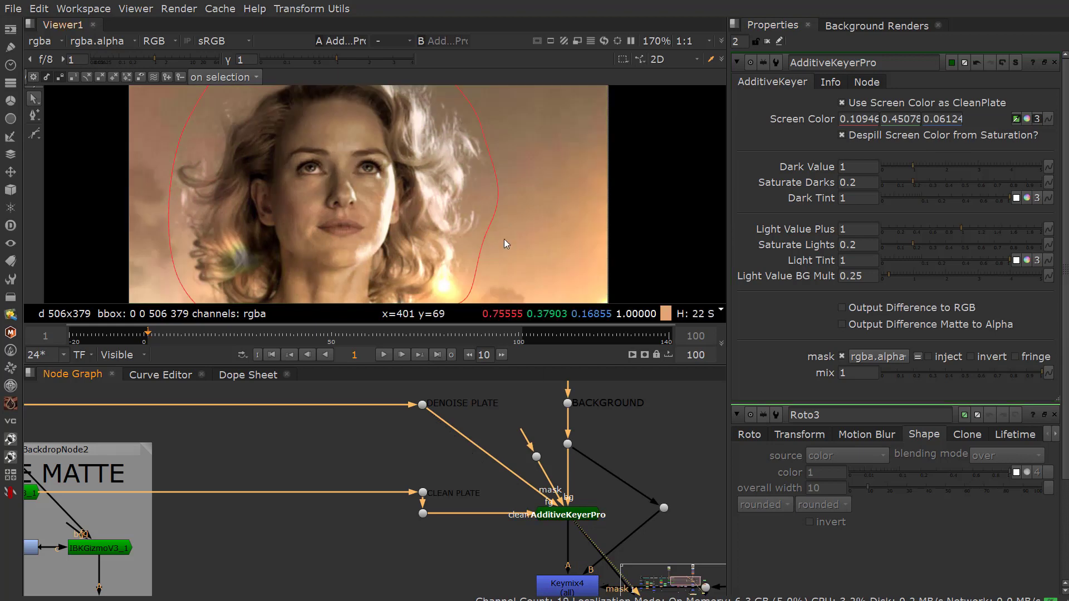
Compare the AdditiveKeyerPro output with Use Screen Color as CleanPlate off and on, leaving it enabled
{"action": "left_click", "coordinate": [842, 104]}
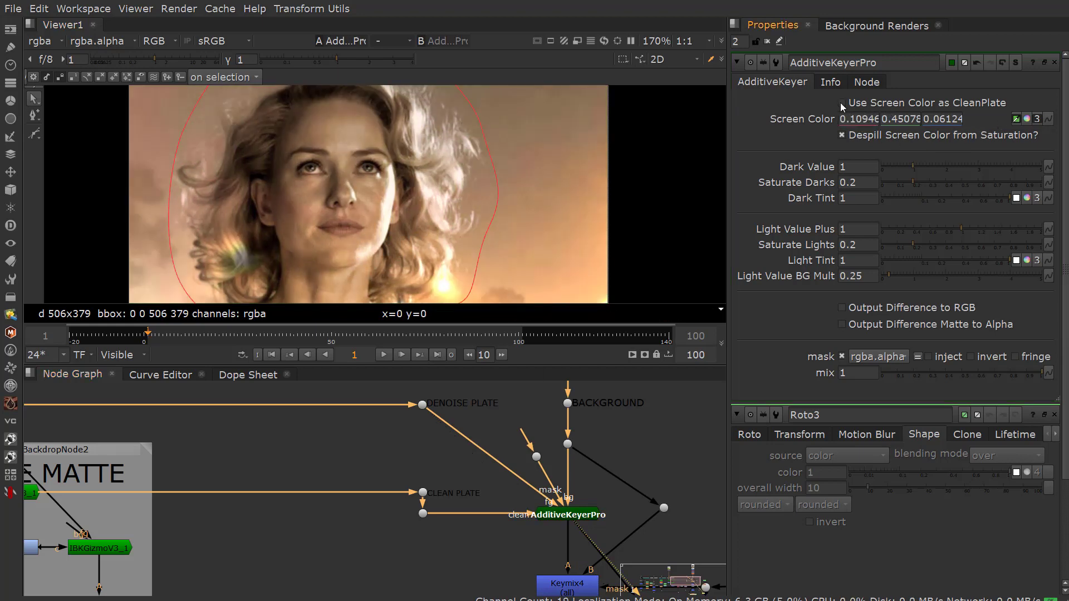
{"action": "left_click", "coordinate": [842, 104]}
{"action": "left_click", "coordinate": [841, 104]}
{"action": "left_click", "coordinate": [841, 104]}
{"action": "left_click", "coordinate": [841, 104]}
{"action": "left_click", "coordinate": [842, 104]}
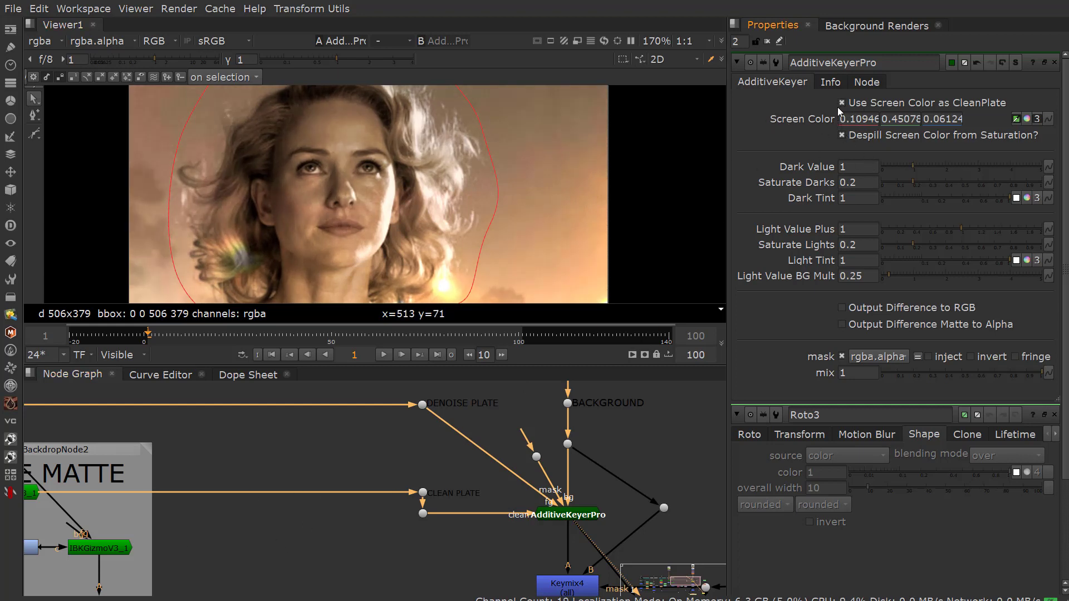
Compare the output with Despill Screen Color from Saturation off and on, leaving it enabled
{"action": "left_click", "coordinate": [842, 136]}
{"action": "left_click", "coordinate": [842, 136]}
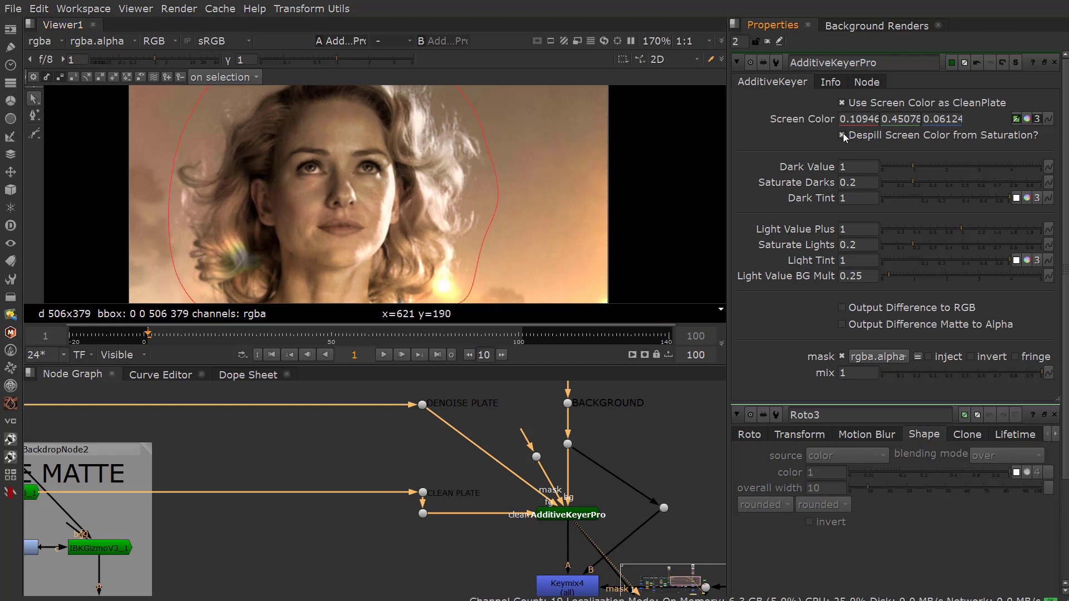
{"action": "left_click", "coordinate": [842, 135]}
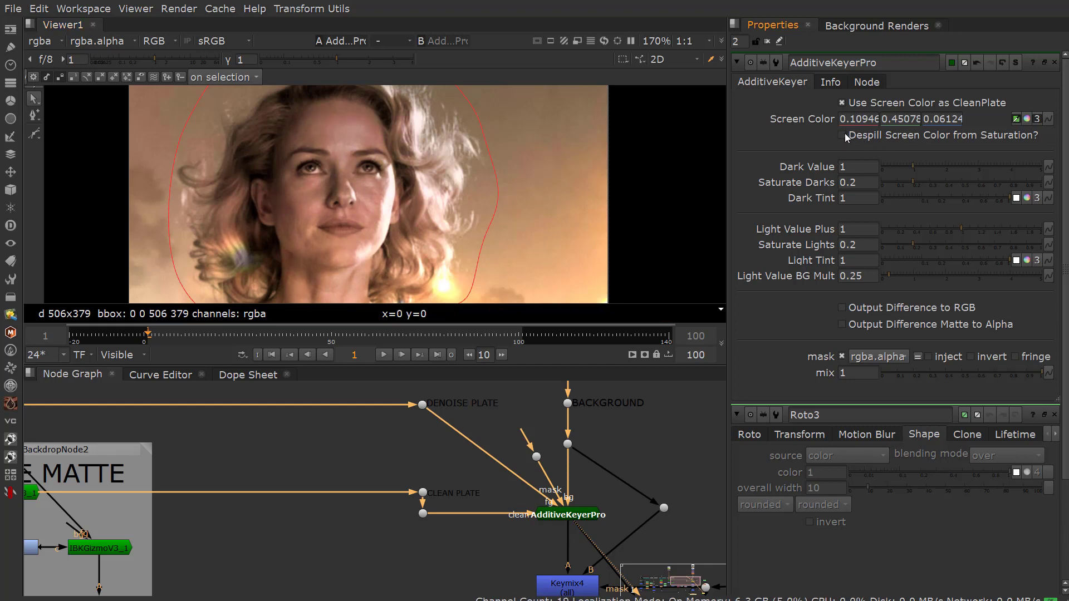
{"action": "left_click", "coordinate": [844, 132]}
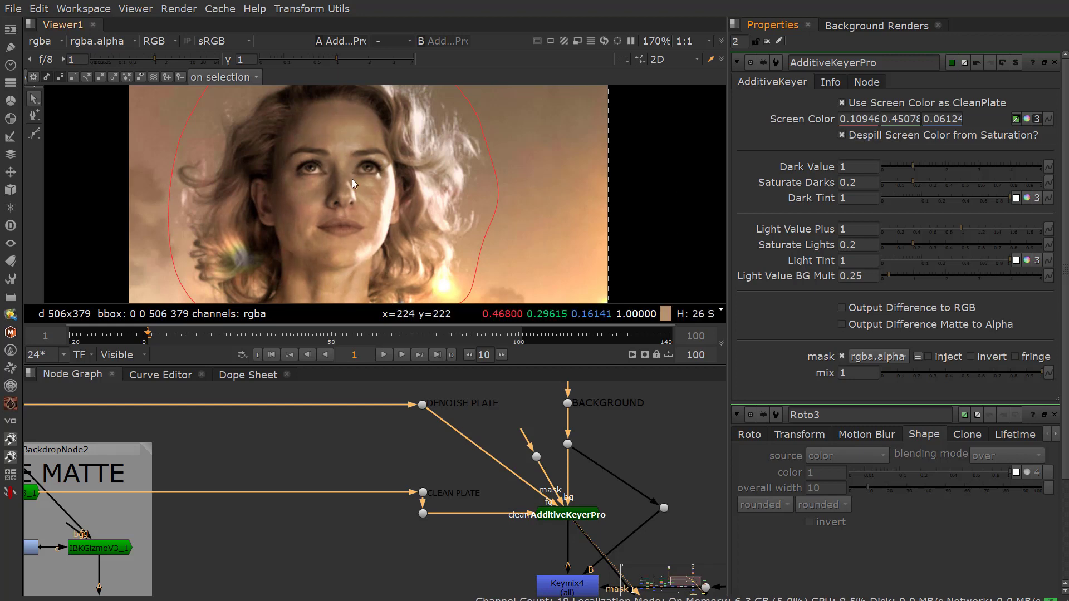
Set the AdditiveKeyerPro's Dark Value to 0 and Light Value Plus to 0.87, and view the L_Fuse_v06_1 output
{"action": "middle_click_drag", "start_coordinate": [468, 519], "coordinate": [336, 497]}
{"action": "left_click", "coordinate": [410, 498]}
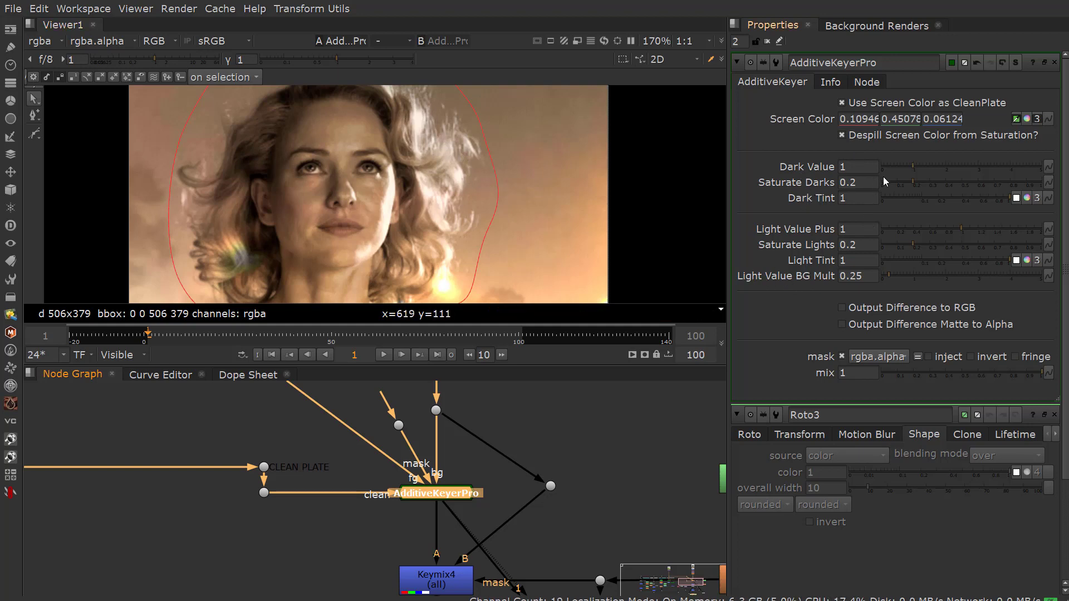
{"action": "left_click_drag", "start_coordinate": [905, 167], "coordinate": [870, 166]}
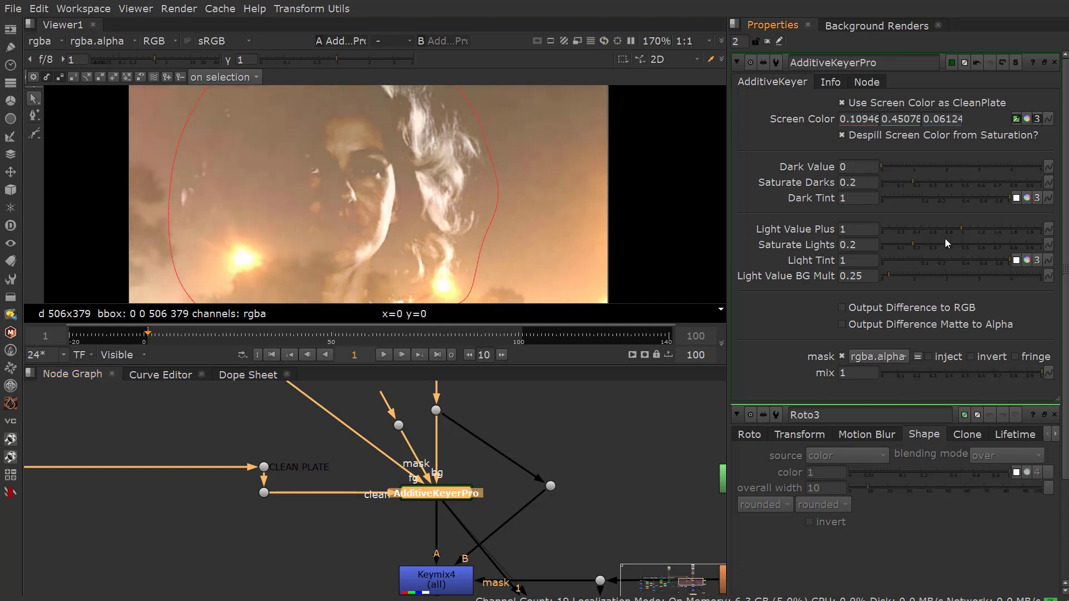
{"action": "mouse_move", "coordinate": [961, 225]}
{"action": "left_mouse_down"}
{"action": "mouse_move", "coordinate": [998, 229]}
{"action": "mouse_move", "coordinate": [899, 235]}
{"action": "mouse_move", "coordinate": [948, 231]}
{"action": "left_mouse_up"}
{"action": "scroll", "coordinate": [483, 548], "scroll_direction": "down", "scroll_amount": 1}
{"action": "middle_click_drag", "start_coordinate": [435, 583], "coordinate": [451, 505]}
{"action": "left_click", "coordinate": [451, 552]}
{"action": "key", "text": "1"}
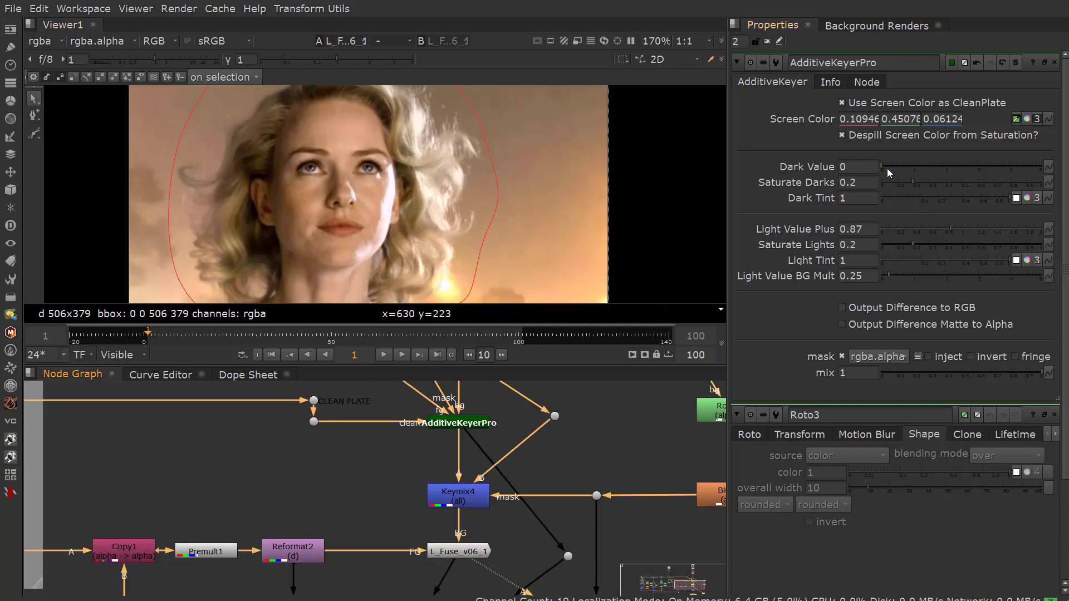
Set Light Value Plus to 0.89 and Saturate Lights to 0.47 while checking the hair in the comp
{"action": "mouse_move", "coordinate": [887, 169]}
{"action": "left_mouse_down"}
{"action": "mouse_move", "coordinate": [956, 169]}
{"action": "mouse_move", "coordinate": [873, 168]}
{"action": "left_mouse_up"}
{"action": "left_click_drag", "start_coordinate": [931, 230], "coordinate": [955, 238]}
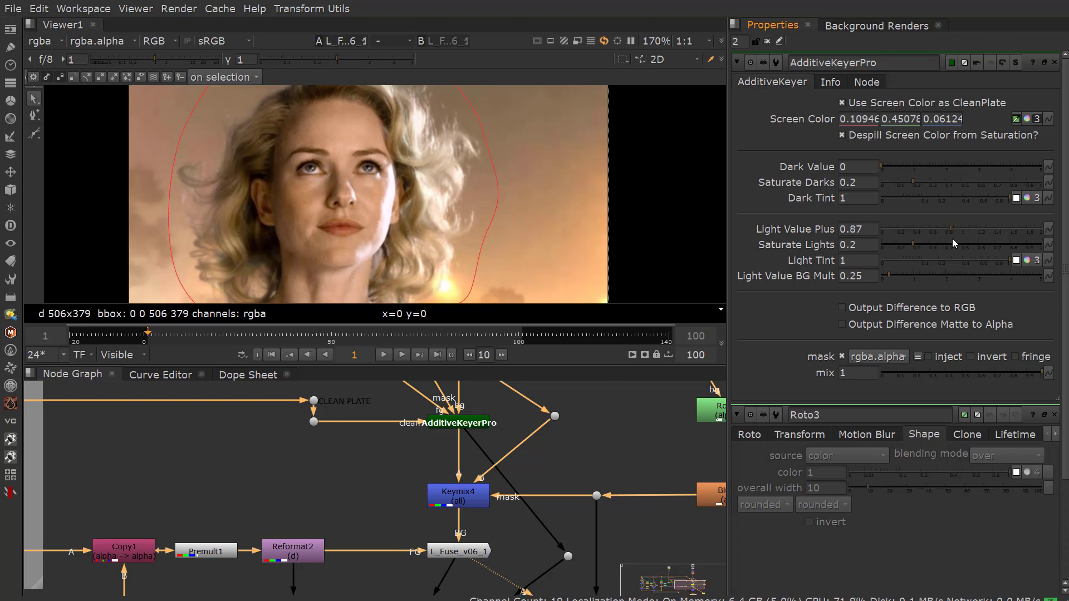
{"action": "scroll", "coordinate": [462, 175], "scroll_direction": "up", "scroll_amount": 2}
{"action": "left_click", "coordinate": [919, 247]}
{"action": "left_click_drag", "start_coordinate": [917, 247], "coordinate": [957, 257]}
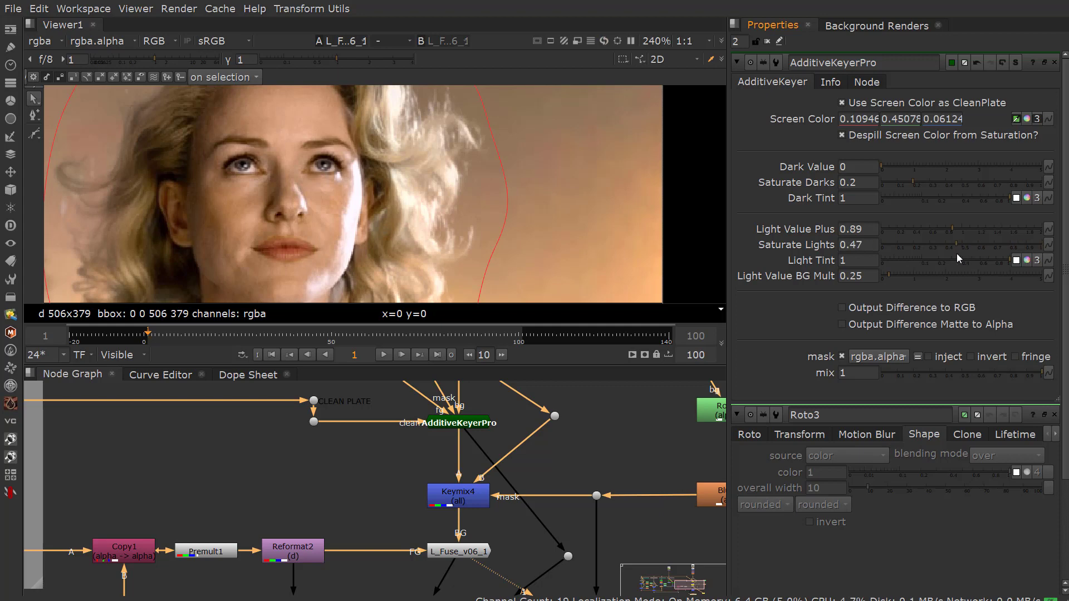
Expand the Light Tint colour controls, keeping its channels at 1, and set Light Value BG Mult to 1.98
{"action": "left_click", "coordinate": [1028, 260]}
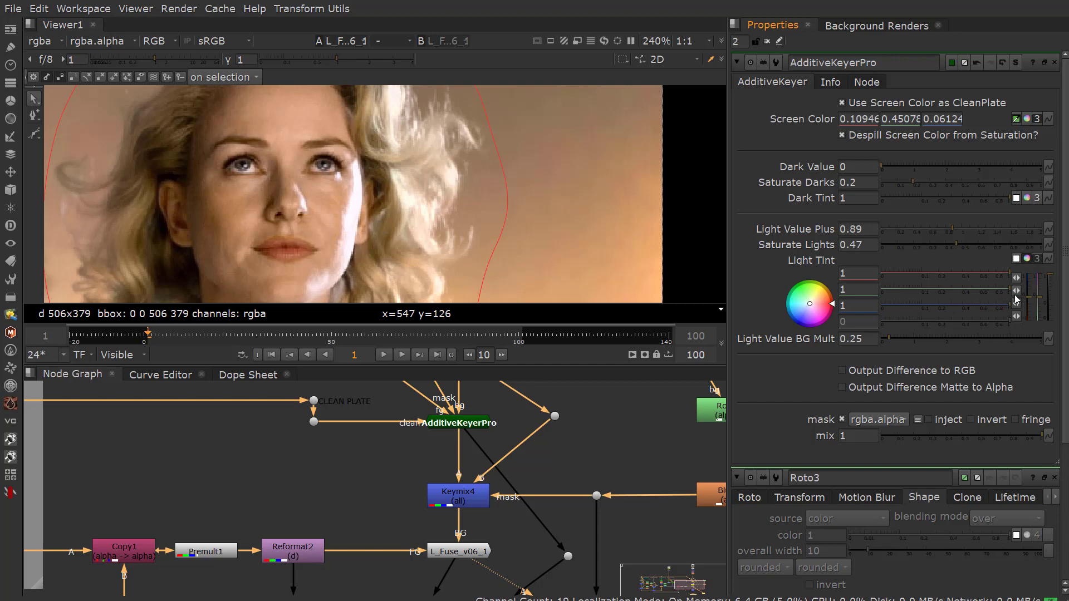
{"action": "mouse_move", "coordinate": [1008, 289]}
{"action": "left_mouse_down"}
{"action": "mouse_move", "coordinate": [908, 295]}
{"action": "mouse_move", "coordinate": [1015, 296]}
{"action": "left_mouse_up"}
{"action": "left_click_drag", "start_coordinate": [889, 338], "coordinate": [945, 329]}
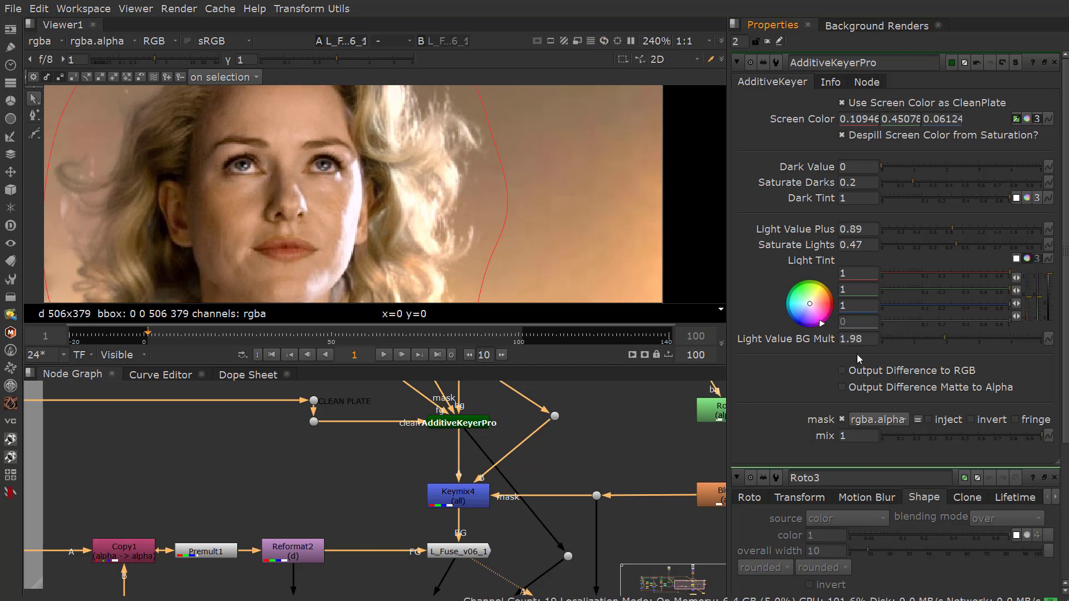
View the AdditiveKeyerPro output, and set Light Value BG Mult to 1.9 and Light Value Plus to 0.6
{"action": "left_click", "coordinate": [471, 425]}
{"action": "key", "text": "1"}
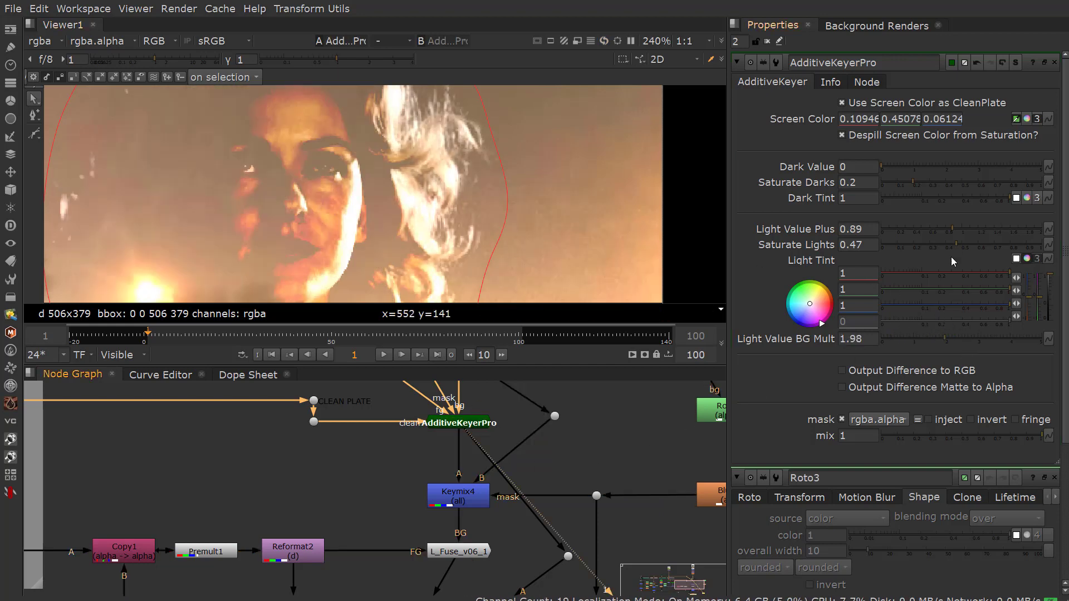
{"action": "mouse_move", "coordinate": [943, 337]}
{"action": "left_mouse_down"}
{"action": "mouse_move", "coordinate": [892, 339]}
{"action": "mouse_move", "coordinate": [942, 345]}
{"action": "left_mouse_up"}
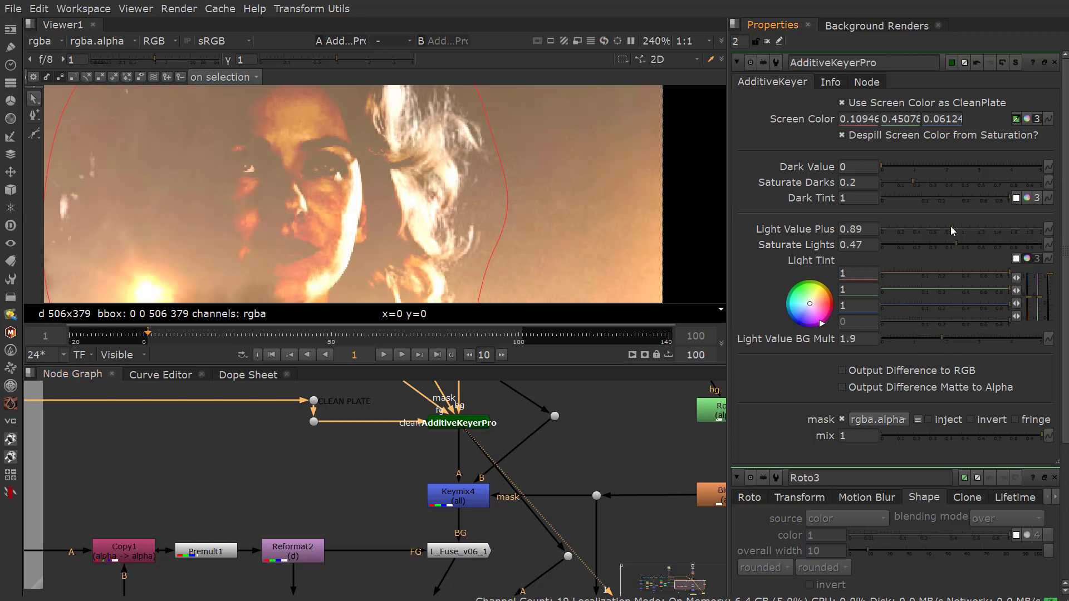
{"action": "left_click_drag", "start_coordinate": [951, 226], "coordinate": [922, 230]}
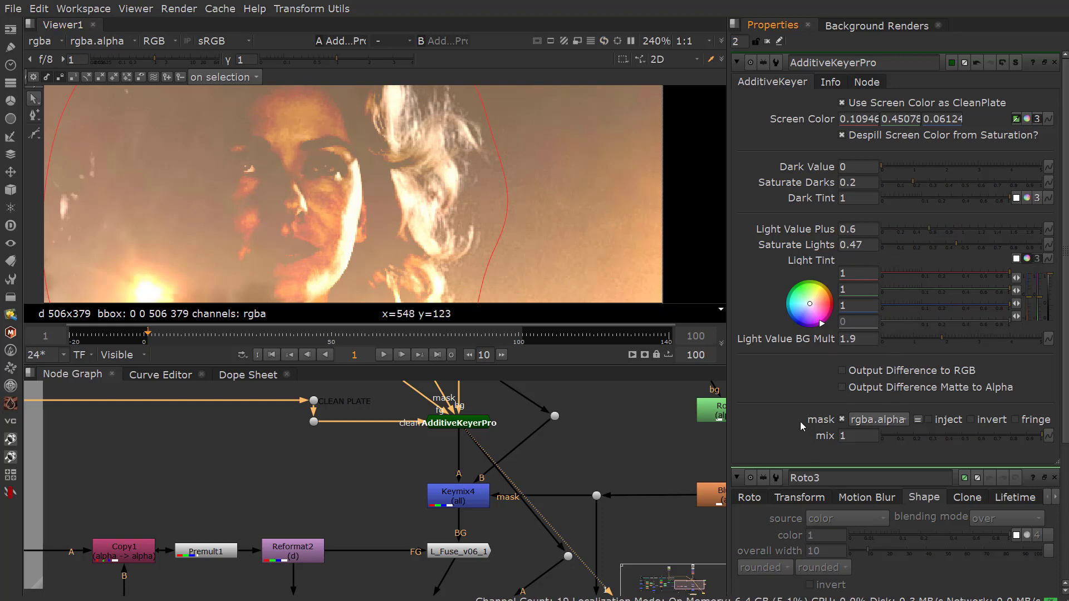
Compare the Keymix4 and AdditiveKeyerPro outputs in the viewer, ending on the L_Fuse_v06_1 result
{"action": "left_click", "coordinate": [465, 503]}
{"action": "key", "text": "1"}
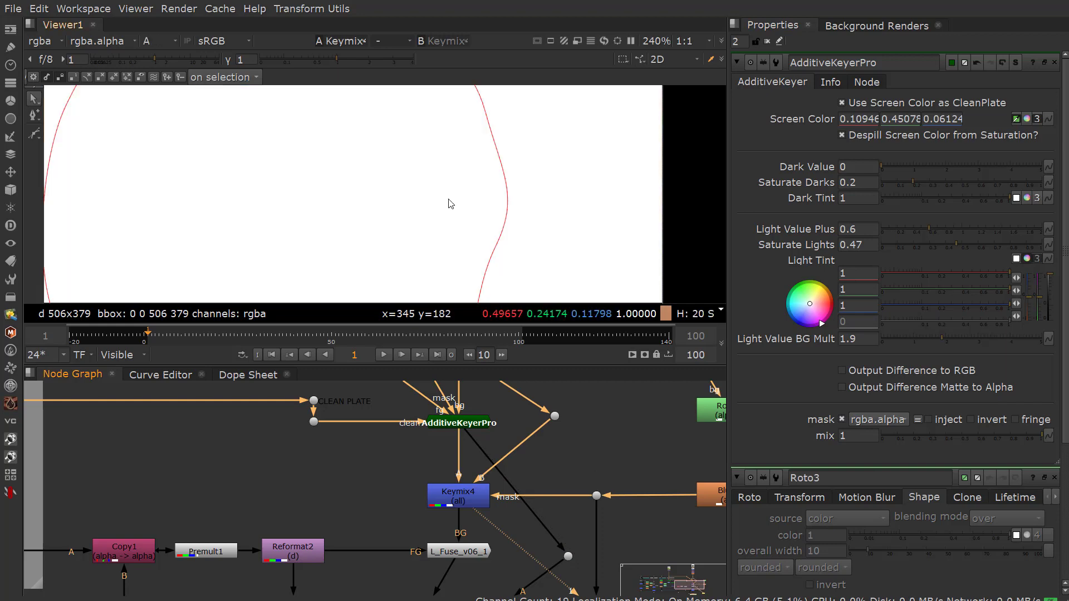
{"action": "left_click", "coordinate": [458, 425]}
{"action": "key", "text": "1"}
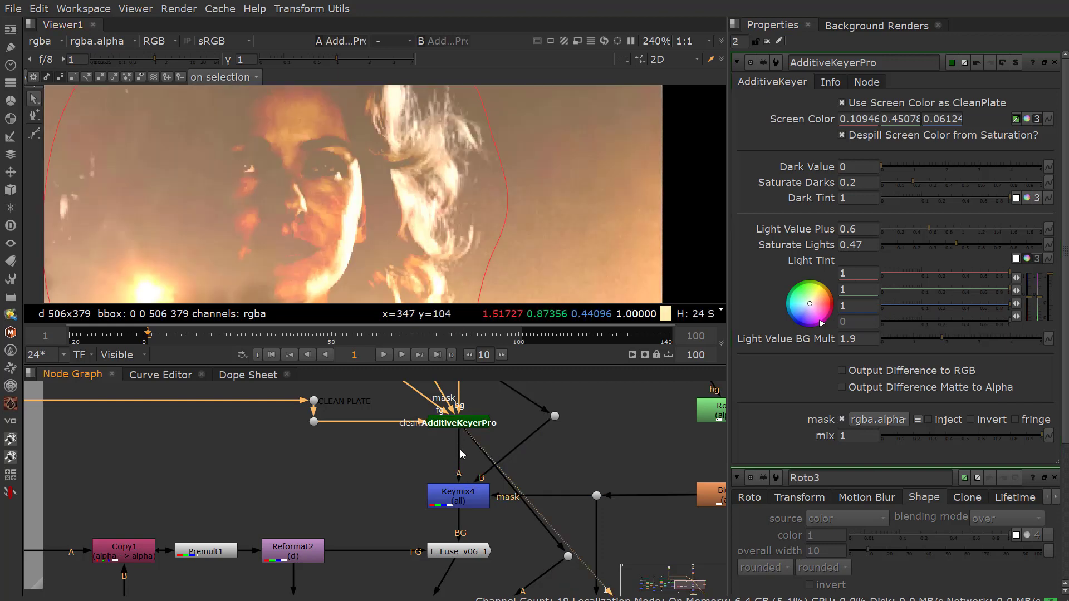
{"action": "left_click", "coordinate": [465, 552]}
{"action": "key", "text": "1"}
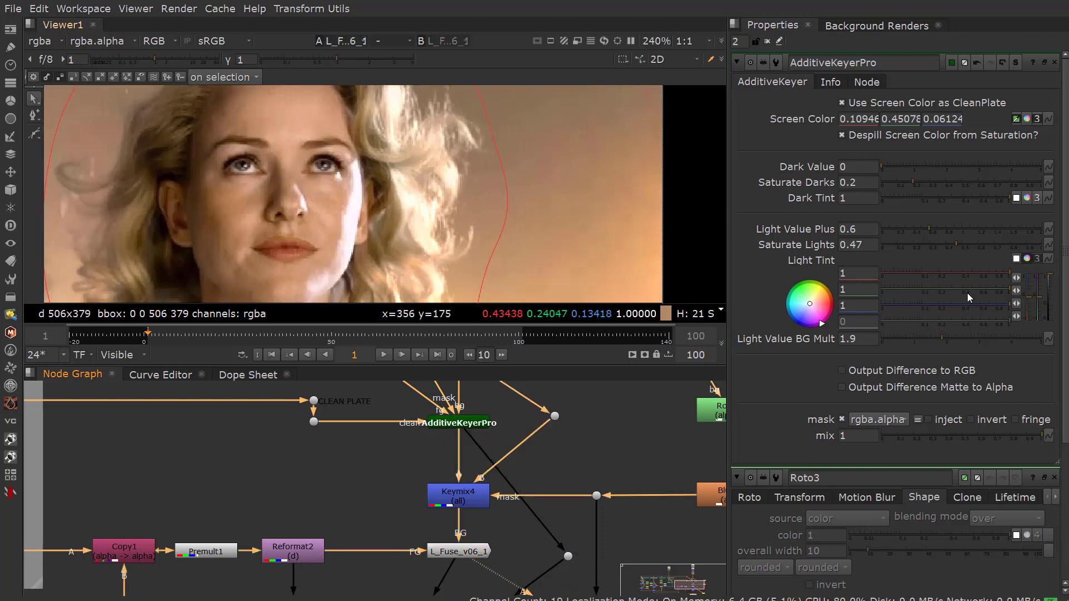
Raise the Dark Value to 5 and examine the dark hair strands beside the ear
{"action": "left_click_drag", "start_coordinate": [882, 166], "coordinate": [920, 167]}
{"action": "middle_click_drag", "start_coordinate": [148, 191], "coordinate": [317, 186]}
{"action": "left_click_drag", "start_coordinate": [920, 166], "coordinate": [1067, 166]}
{"action": "scroll", "coordinate": [233, 192], "scroll_direction": "up", "scroll_amount": 4}
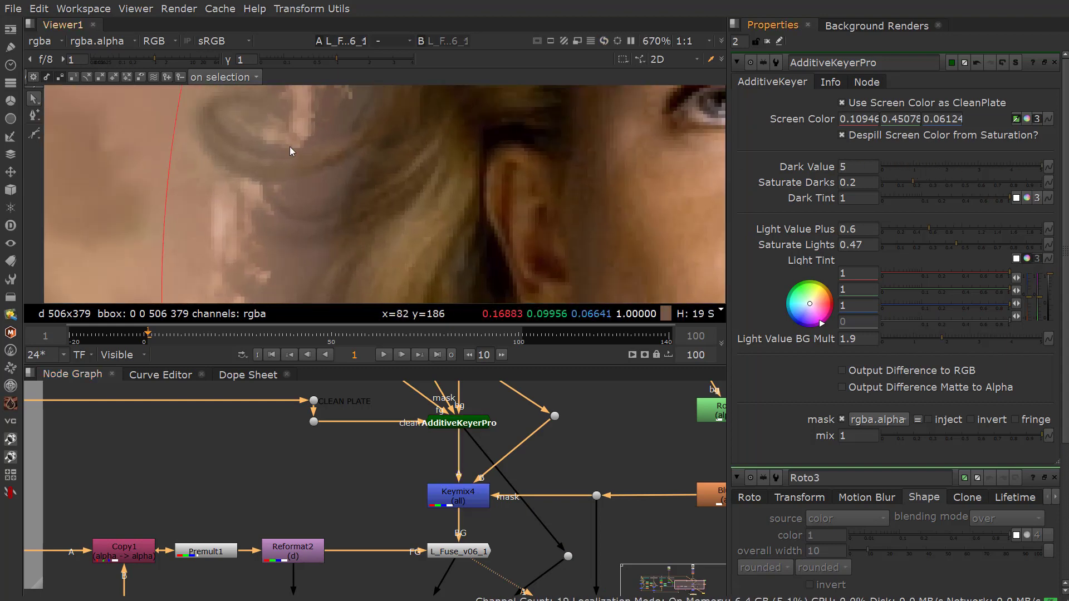
{"action": "scroll", "coordinate": [329, 168], "scroll_direction": "down", "scroll_amount": 3}
{"action": "middle_click_drag", "start_coordinate": [328, 168], "coordinate": [342, 183]}
{"action": "left_click", "coordinate": [335, 191], "text": "ctrl"}
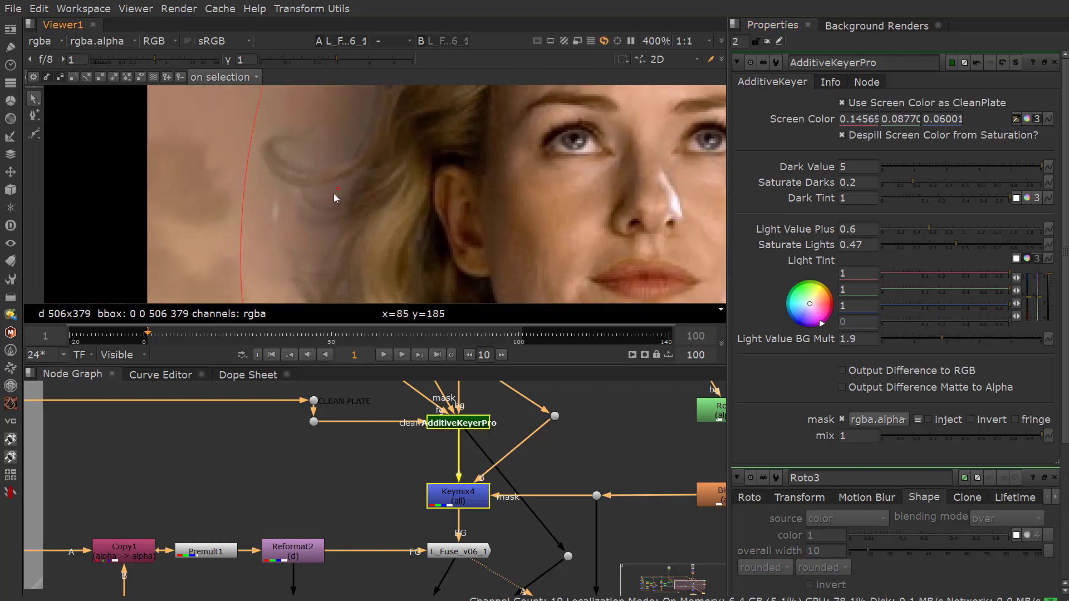
{"action": "key", "text": "ctrl+z"}
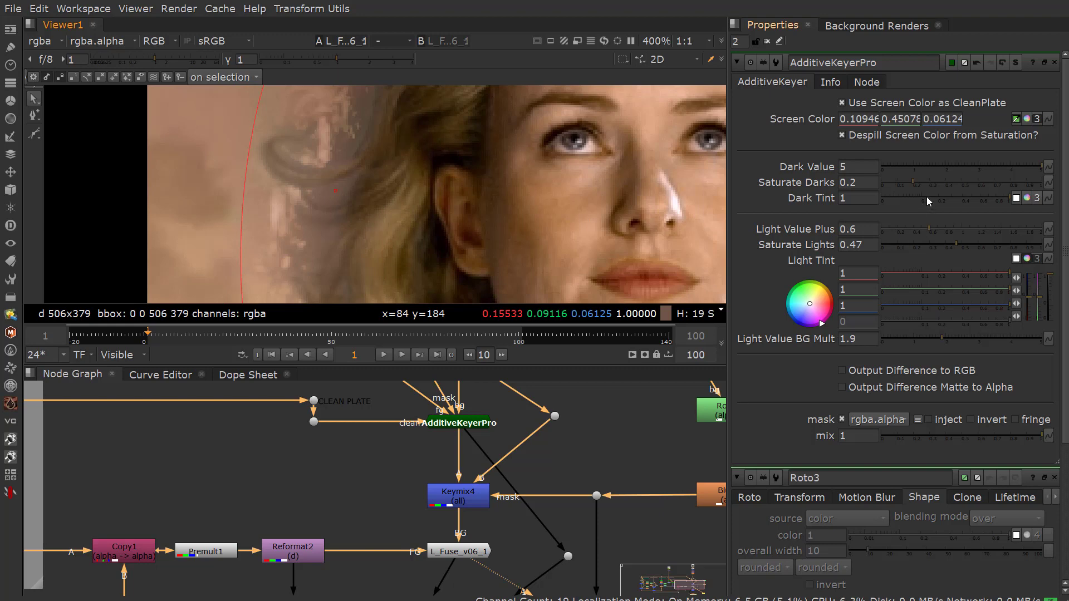
Set Dark Value to 1.16, Dark Tint to a slightly warm 1.01833, 1.00333, 0.97833, and Saturate Darks to 0.22
{"action": "left_click_drag", "start_coordinate": [936, 167], "coordinate": [918, 178]}
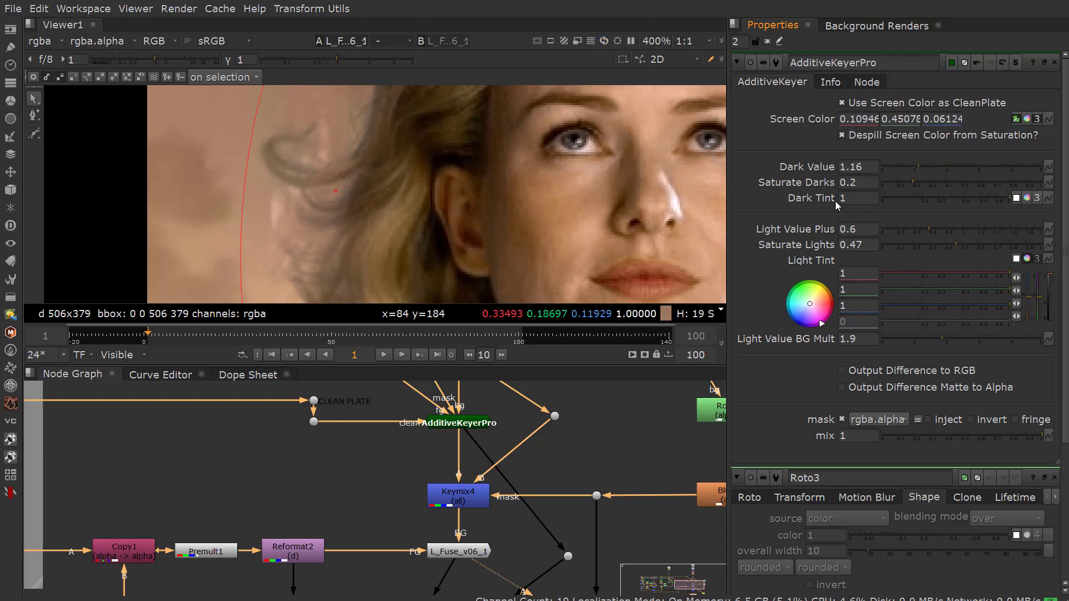
{"action": "left_click", "coordinate": [1025, 199]}
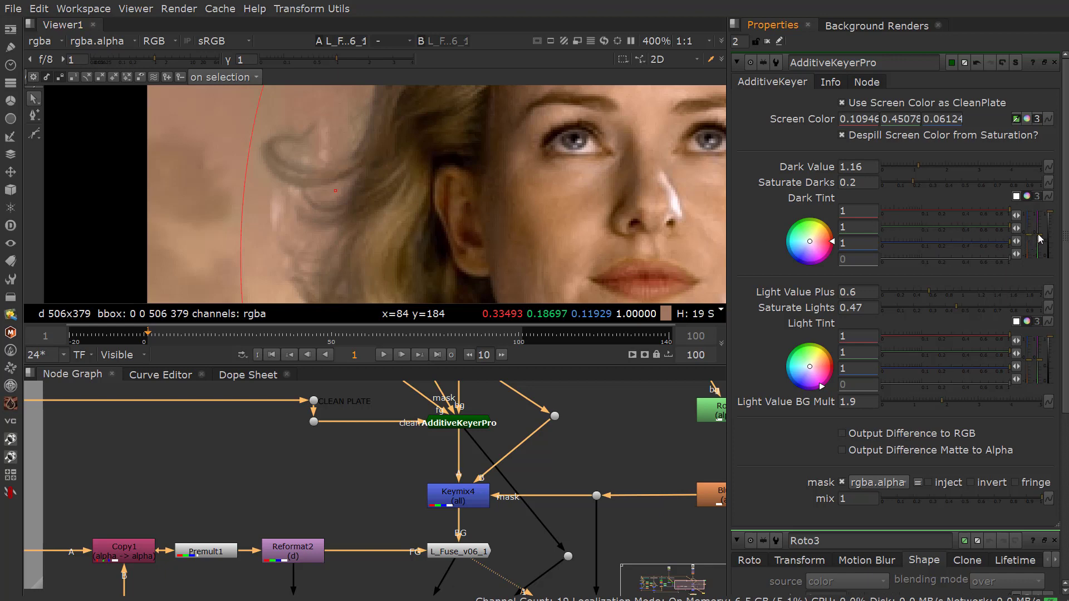
{"action": "mouse_move", "coordinate": [1041, 239]}
{"action": "left_mouse_down"}
{"action": "mouse_move", "coordinate": [1032, 228]}
{"action": "mouse_move", "coordinate": [1030, 240]}
{"action": "left_mouse_up"}
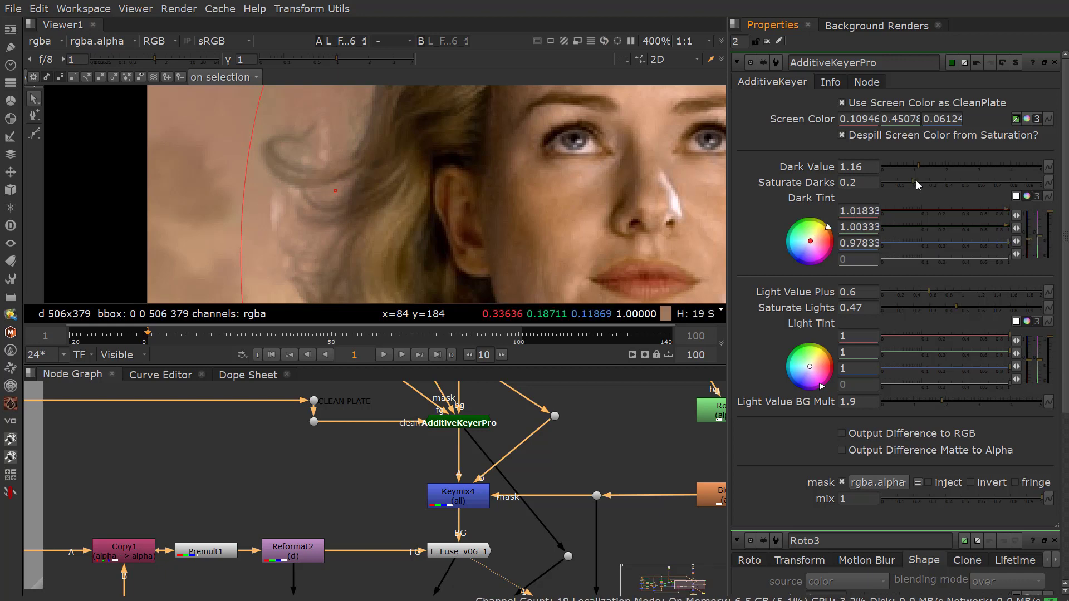
{"action": "mouse_move", "coordinate": [911, 182]}
{"action": "left_mouse_down"}
{"action": "mouse_move", "coordinate": [961, 183]}
{"action": "mouse_move", "coordinate": [917, 185]}
{"action": "left_mouse_up"}
{"action": "scroll", "coordinate": [637, 233], "scroll_direction": "down", "scroll_amount": 2}
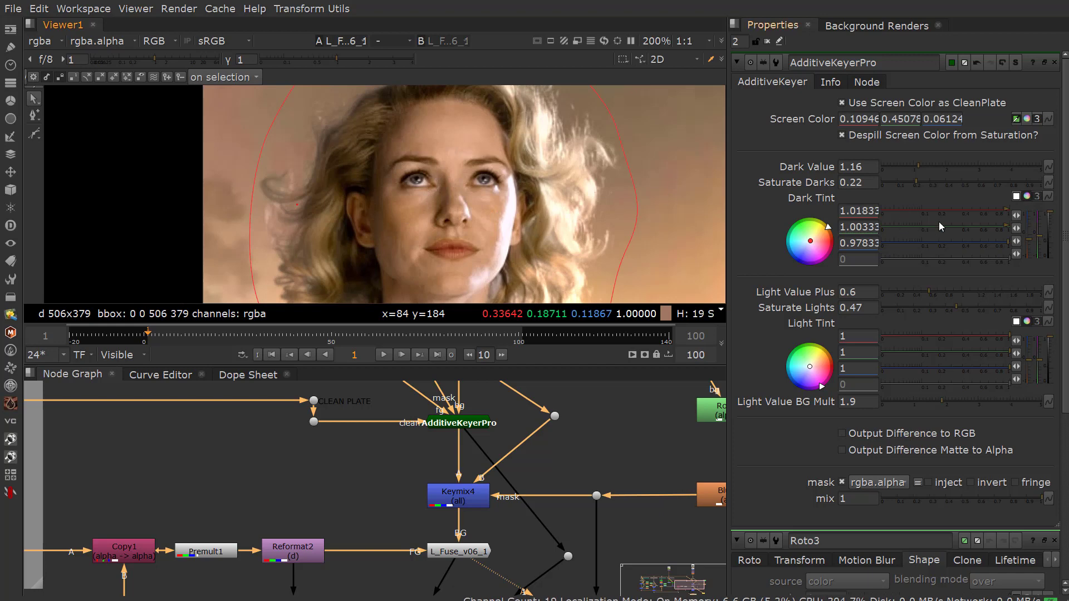
Set Saturate Lights to 0.48 and Light Value BG Mult to 2.02
{"action": "left_click_drag", "start_coordinate": [931, 291], "coordinate": [960, 307]}
{"action": "left_click", "coordinate": [931, 290]}
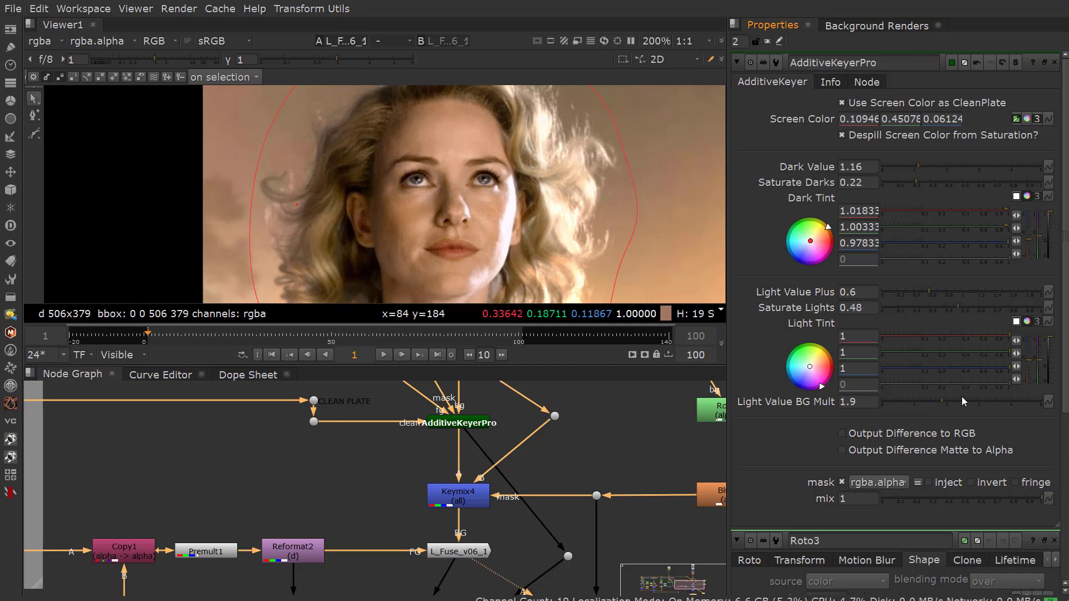
{"action": "mouse_move", "coordinate": [957, 398]}
{"action": "left_mouse_down"}
{"action": "mouse_move", "coordinate": [973, 398]}
{"action": "mouse_move", "coordinate": [907, 403]}
{"action": "mouse_move", "coordinate": [982, 406]}
{"action": "mouse_move", "coordinate": [946, 407]}
{"action": "left_mouse_up"}
{"action": "scroll", "coordinate": [782, 451], "scroll_direction": "down", "scroll_amount": 2}
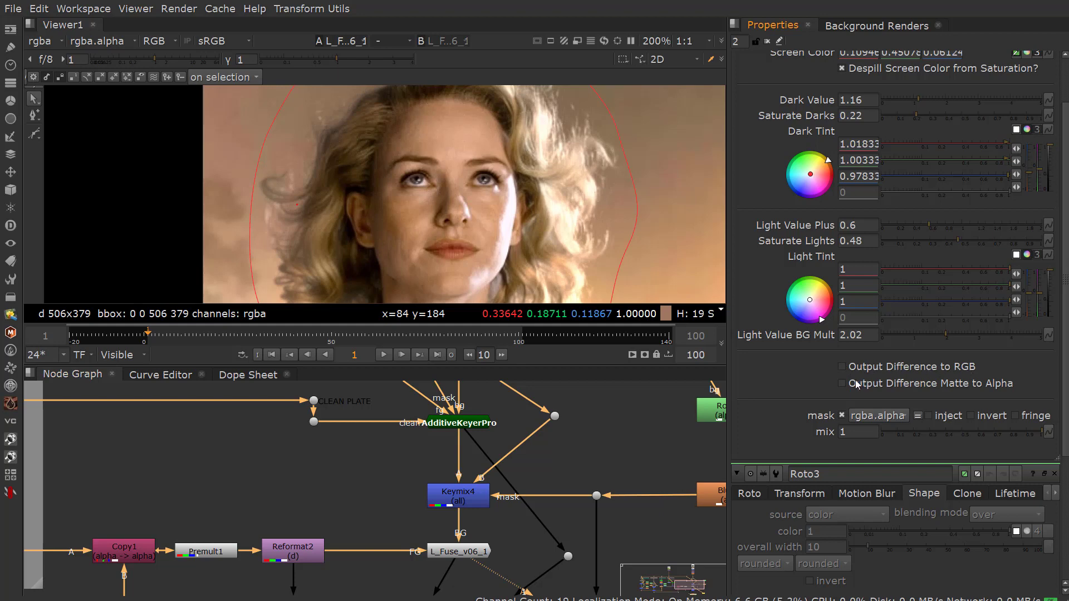
Show the AdditiveKeyerPro node's output in the viewer and check its alpha channel against the RGB image
{"action": "middle_click_drag", "start_coordinate": [469, 458], "coordinate": [466, 487]}
{"action": "middle_click_drag", "start_coordinate": [422, 397], "coordinate": [430, 424]}
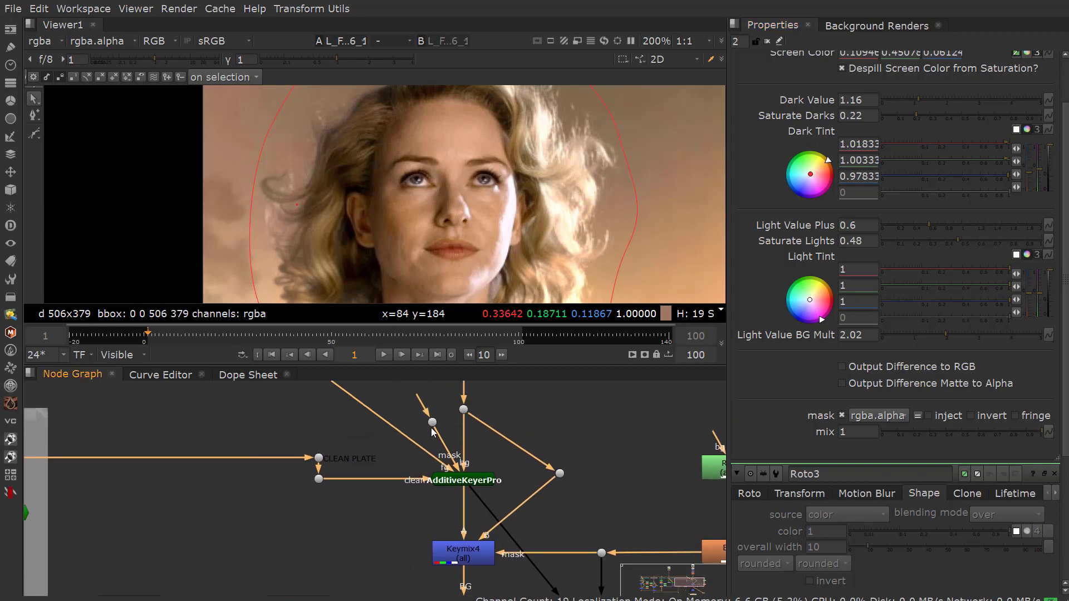
{"action": "left_click", "coordinate": [430, 414]}
{"action": "middle_click_drag", "start_coordinate": [477, 553], "coordinate": [440, 513]}
{"action": "left_click", "coordinate": [440, 513]}
{"action": "left_click", "coordinate": [430, 444]}
{"action": "key", "text": "1"}
{"action": "key", "text": "a"}
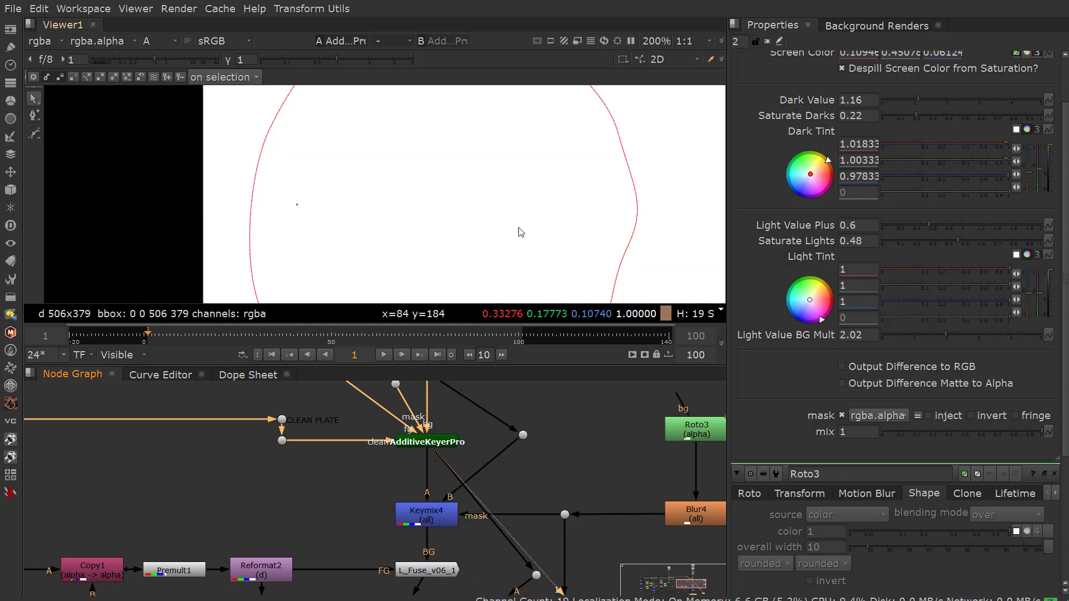
{"action": "key", "text": "a"}
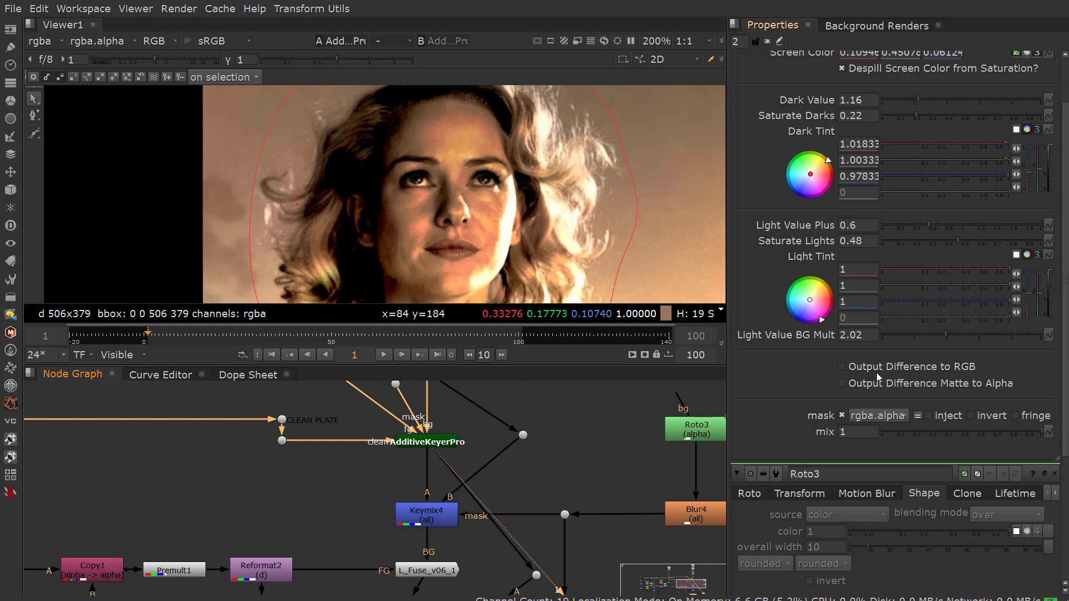
Preview Output Difference to RGB and turn it off again, enable Output Difference Matte to Alpha, and inspect the fitted matte in the alpha channel
{"action": "left_click", "coordinate": [842, 369]}
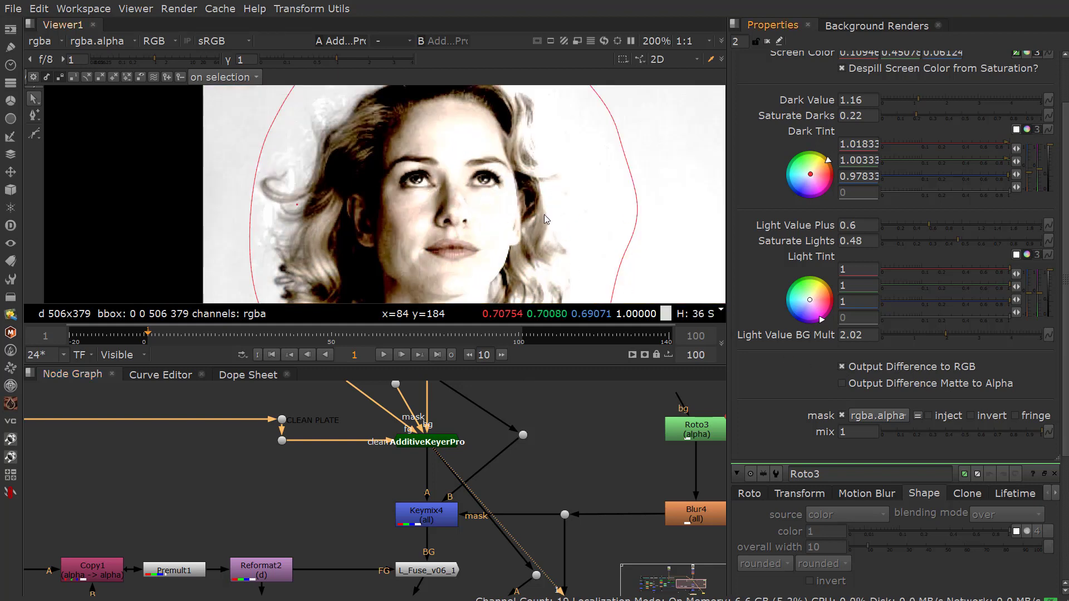
{"action": "left_click", "coordinate": [842, 369]}
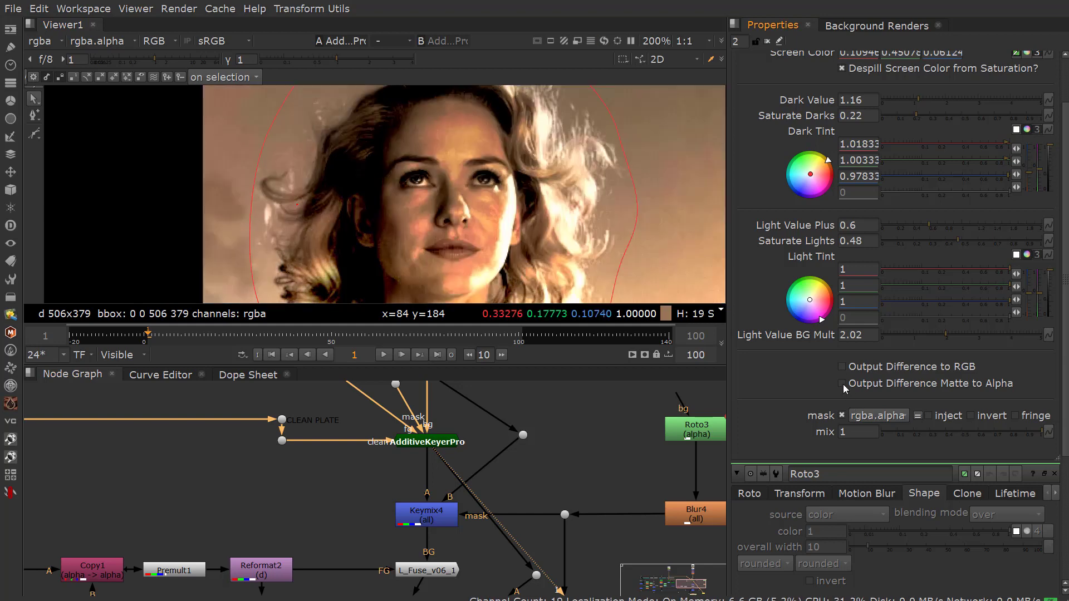
{"action": "left_click", "coordinate": [842, 384]}
{"action": "key", "text": "a"}
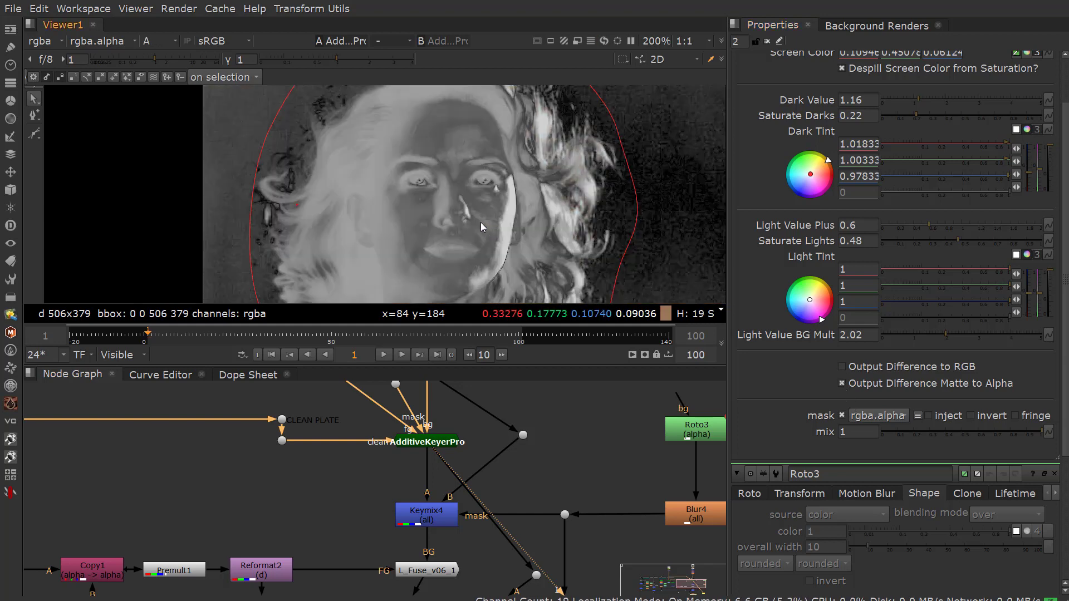
{"action": "key", "text": "a"}
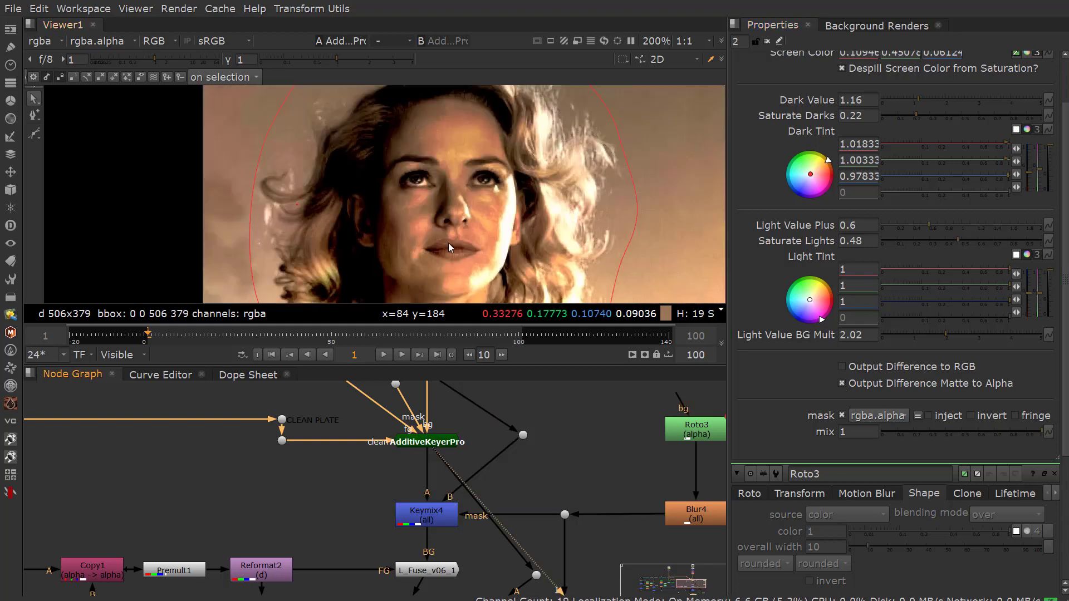
{"action": "key", "text": "f"}
{"action": "key", "text": "a"}
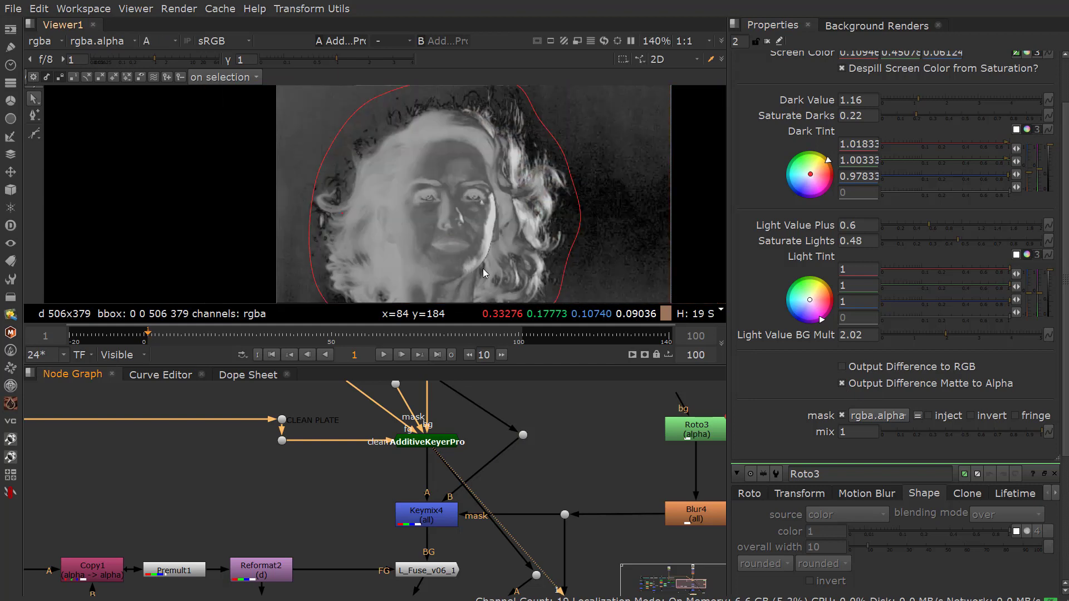
{"action": "middle_click_drag", "start_coordinate": [481, 269], "coordinate": [480, 215]}
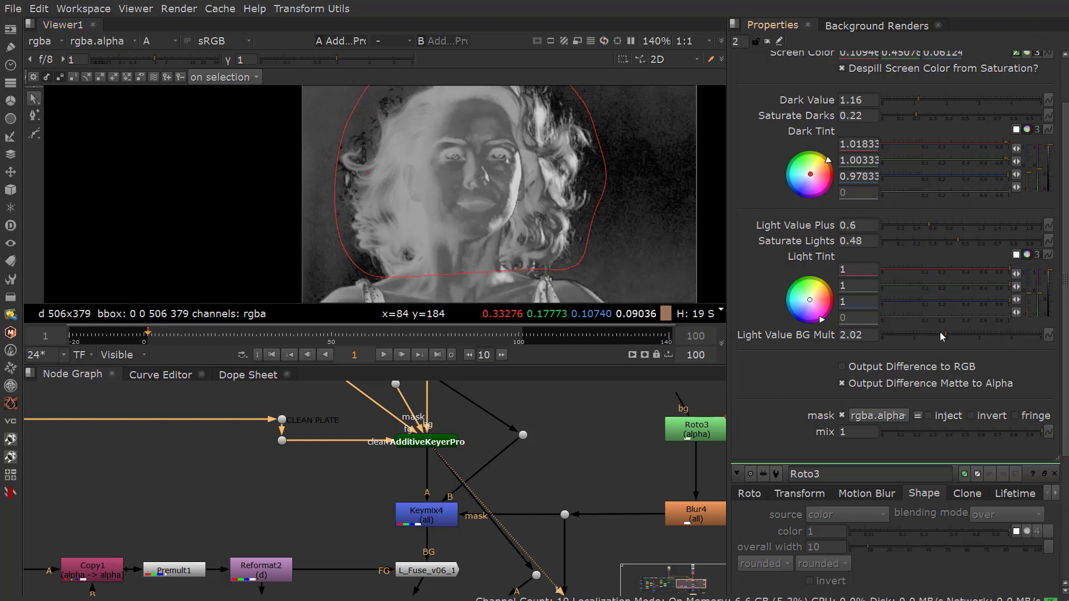
Set Light Value BG Mult to 1.5, Light Value Plus to 0.65 and Dark Value to 1.18
{"action": "left_click_drag", "start_coordinate": [942, 336], "coordinate": [935, 342]}
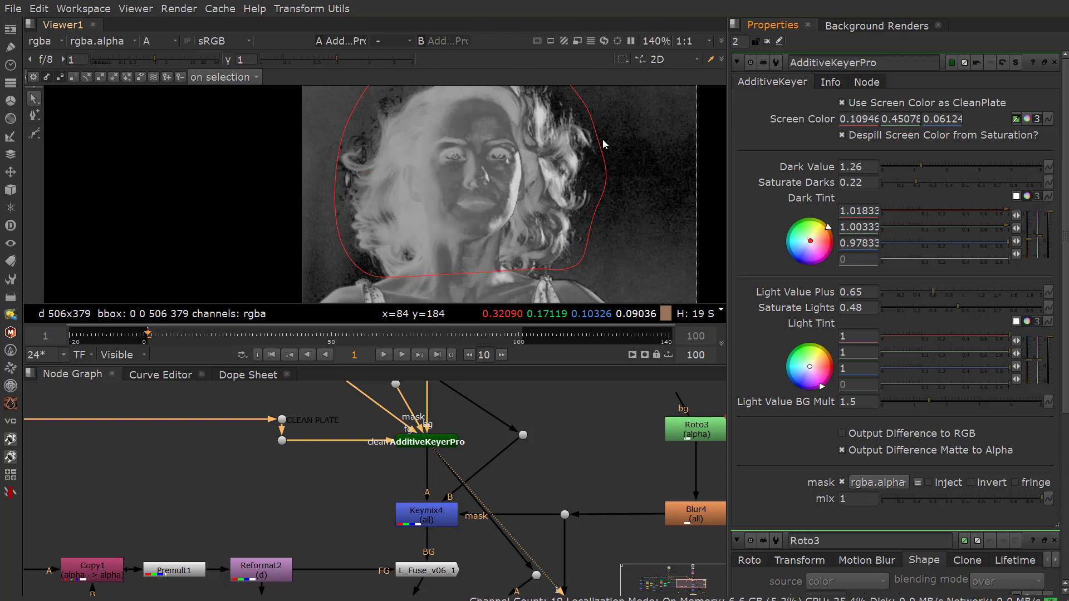
{"action": "left_click", "coordinate": [920, 167]}
Show the ChannelMerge1 node's output in the viewer with the alpha channel displayed
{"action": "middle_click_drag", "start_coordinate": [447, 498], "coordinate": [455, 479]}
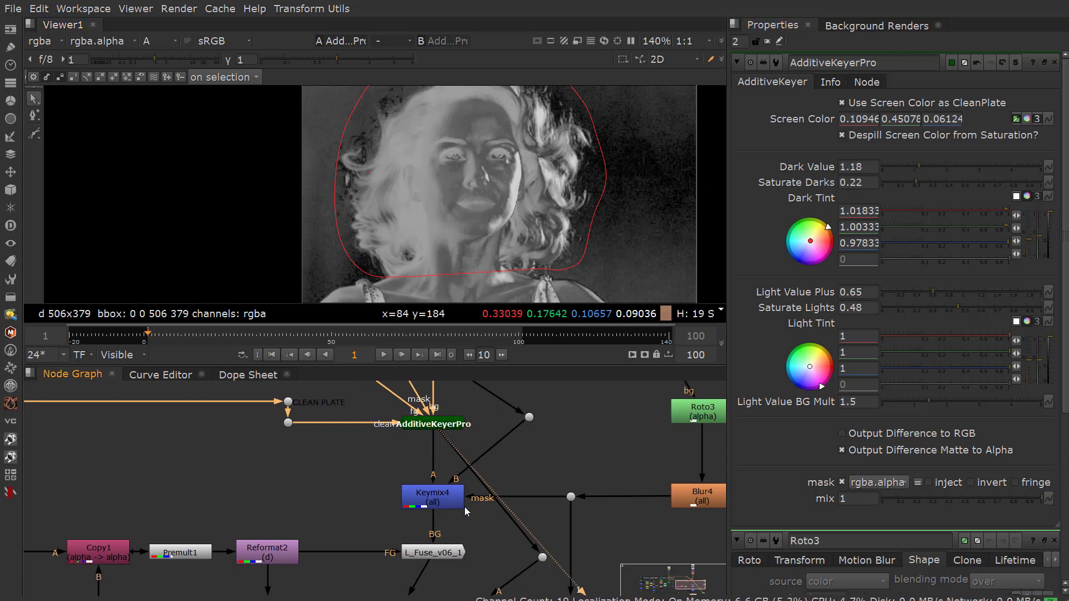
{"action": "middle_click_drag", "start_coordinate": [455, 564], "coordinate": [455, 491]}
{"action": "scroll", "coordinate": [438, 479], "scroll_direction": "down", "scroll_amount": 3}
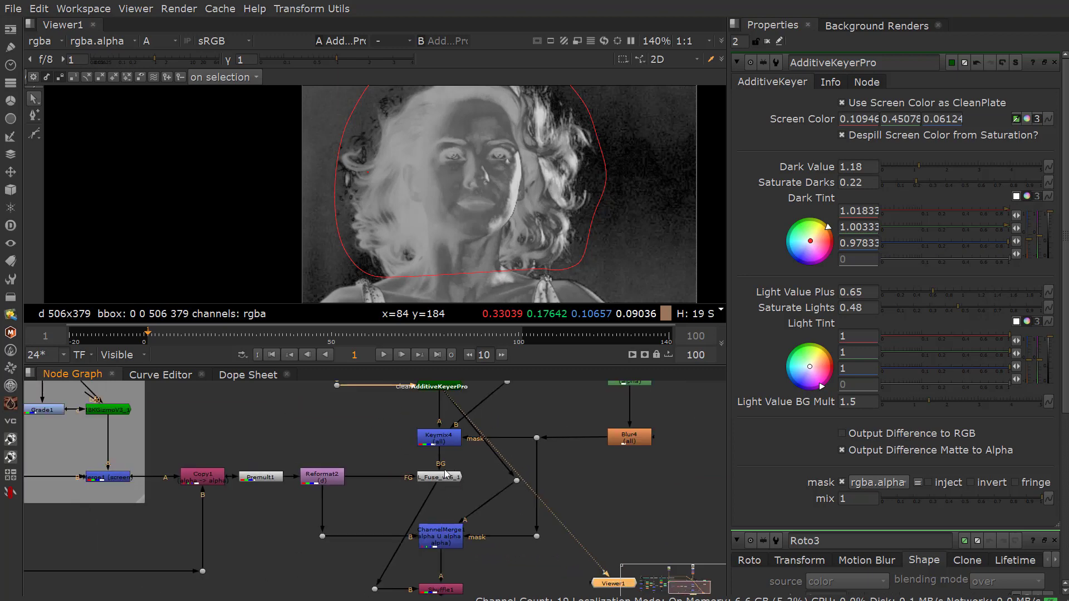
{"action": "key", "text": "a"}
{"action": "key", "text": "a"}
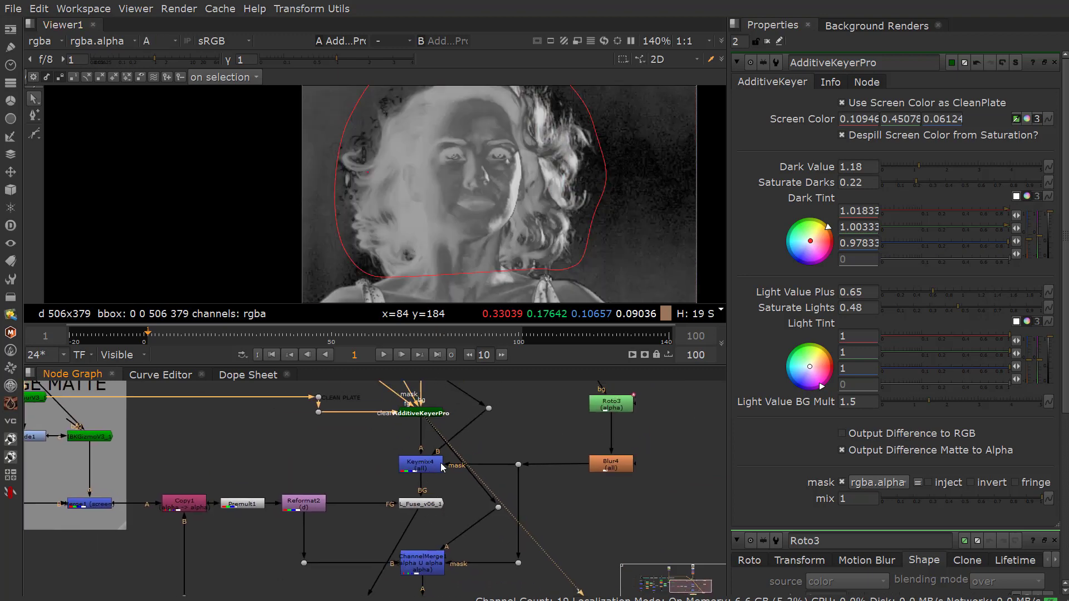
{"action": "left_click", "coordinate": [419, 564]}
{"action": "scroll", "coordinate": [419, 525], "scroll_direction": "up", "scroll_amount": 1}
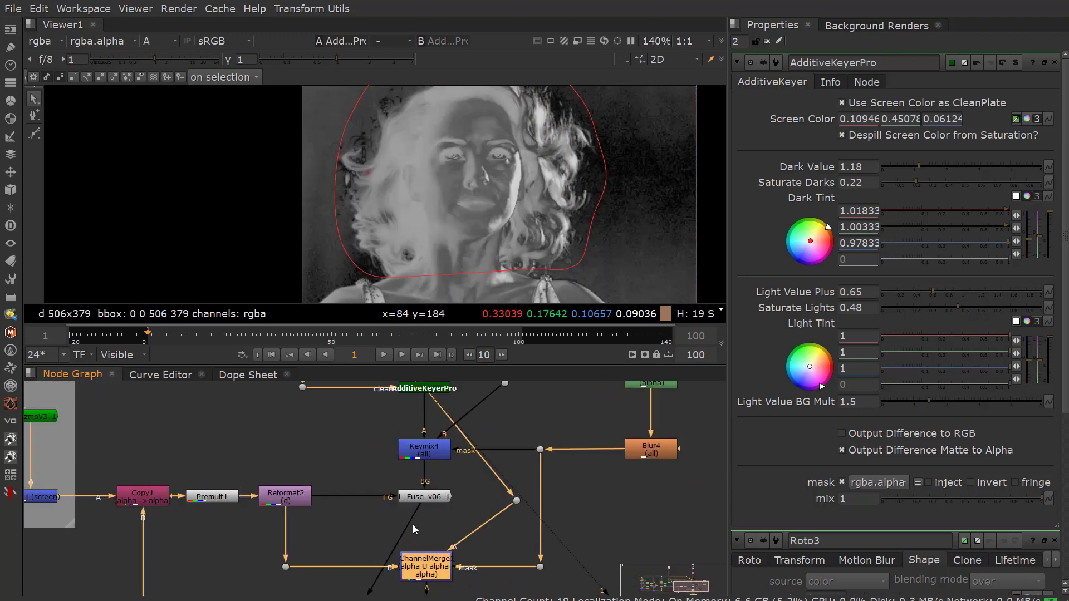
{"action": "key", "text": "1"}
{"action": "left_click", "coordinate": [442, 553]}
Toggle ChannelMerge1 off and on to compare the matte's hair edges with and without the additive keyer's alpha
{"action": "key", "text": "d"}
{"action": "key", "text": "d"}
{"action": "key", "text": "d"}
{"action": "key", "text": "d"}
{"action": "middle_click_drag", "start_coordinate": [528, 135], "coordinate": [510, 219]}
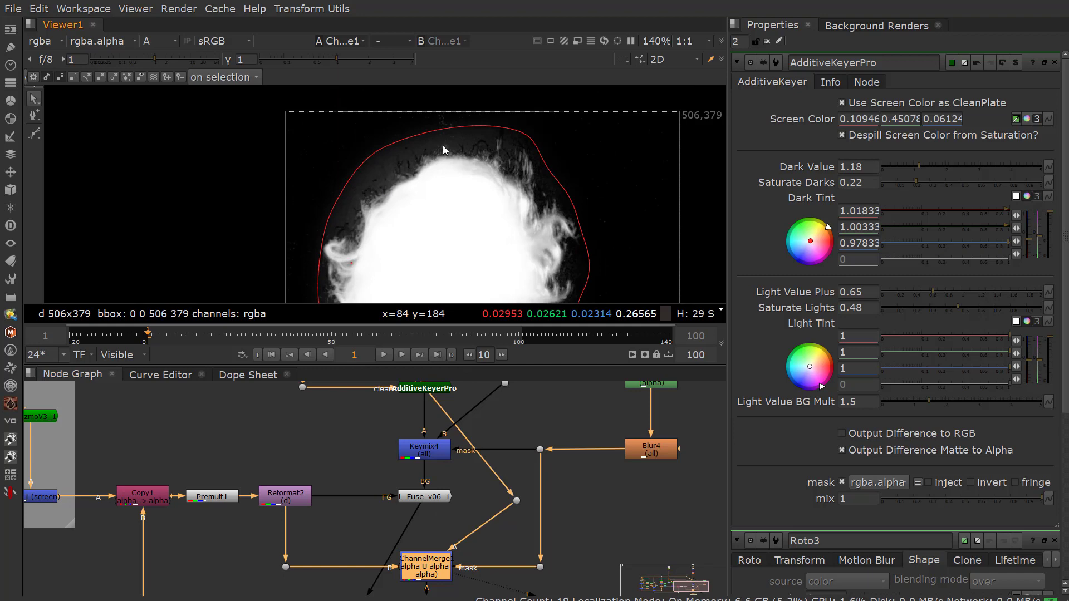
{"action": "middle_click_drag", "start_coordinate": [423, 246], "coordinate": [435, 204]}
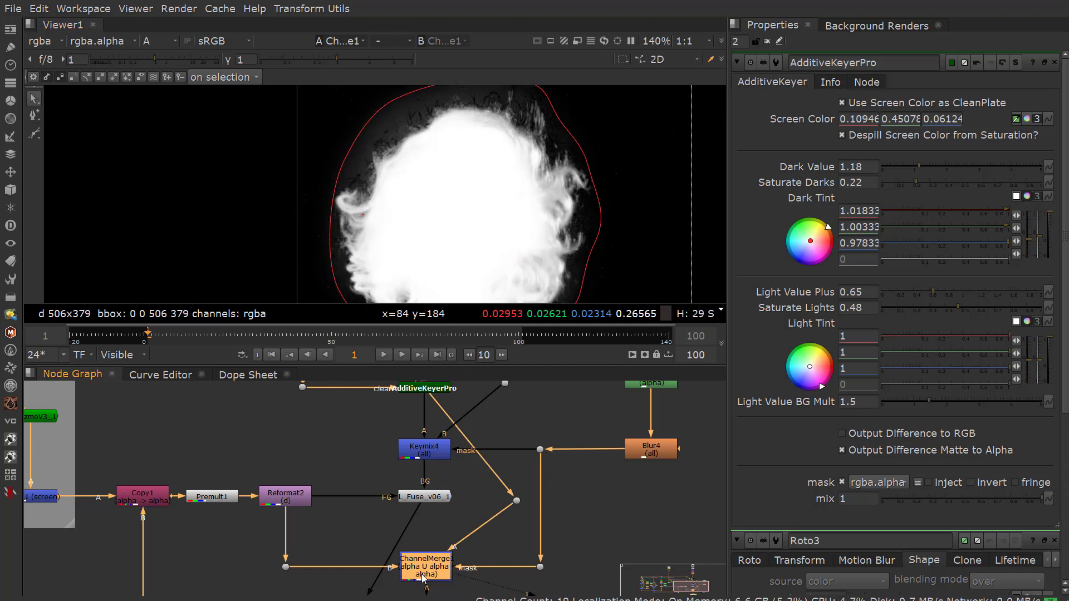
{"action": "scroll", "coordinate": [473, 191], "scroll_direction": "up", "scroll_amount": 2}
{"action": "scroll", "coordinate": [473, 191], "scroll_direction": "down", "scroll_amount": 2}
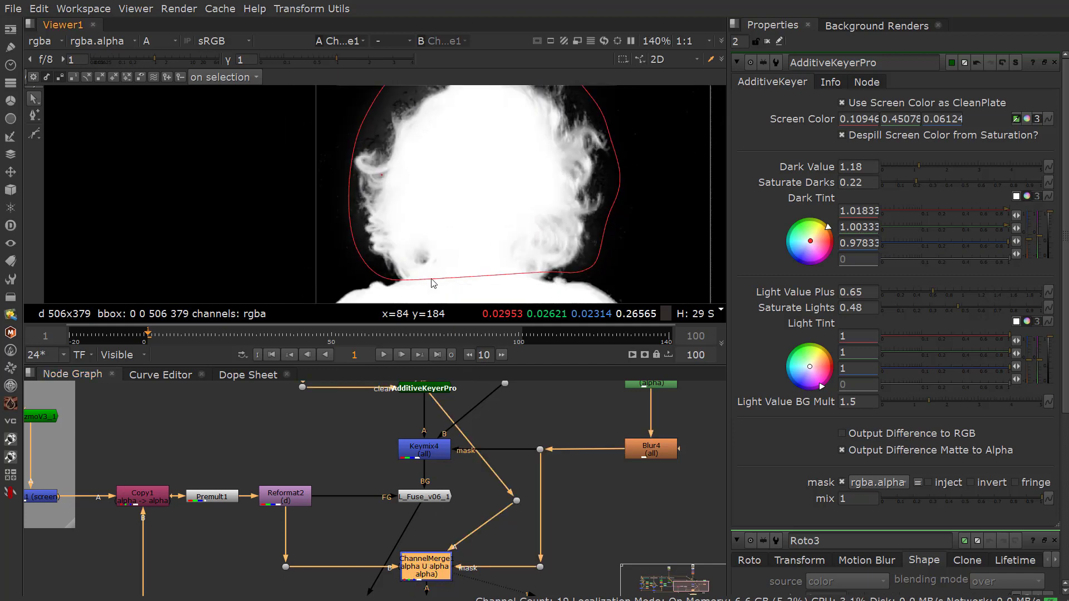
Show Shuffle1 in the viewer and switch between RGB and alpha to examine the comp together with its merged matte
{"action": "middle_click_drag", "start_coordinate": [424, 574], "coordinate": [422, 531]}
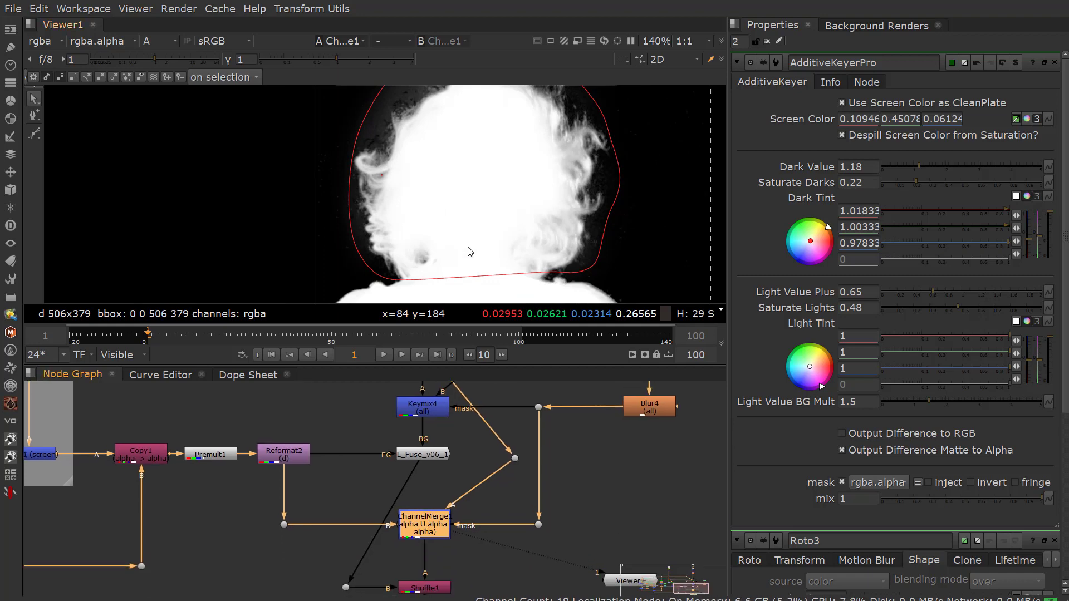
{"action": "left_click", "coordinate": [426, 589]}
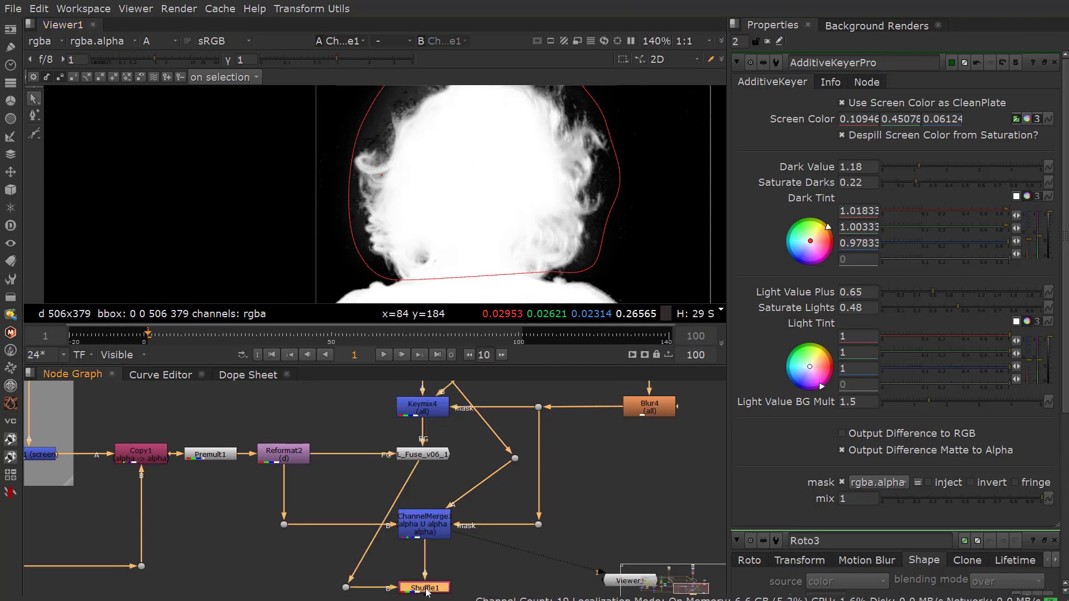
{"action": "key", "text": "1"}
{"action": "key", "text": "a"}
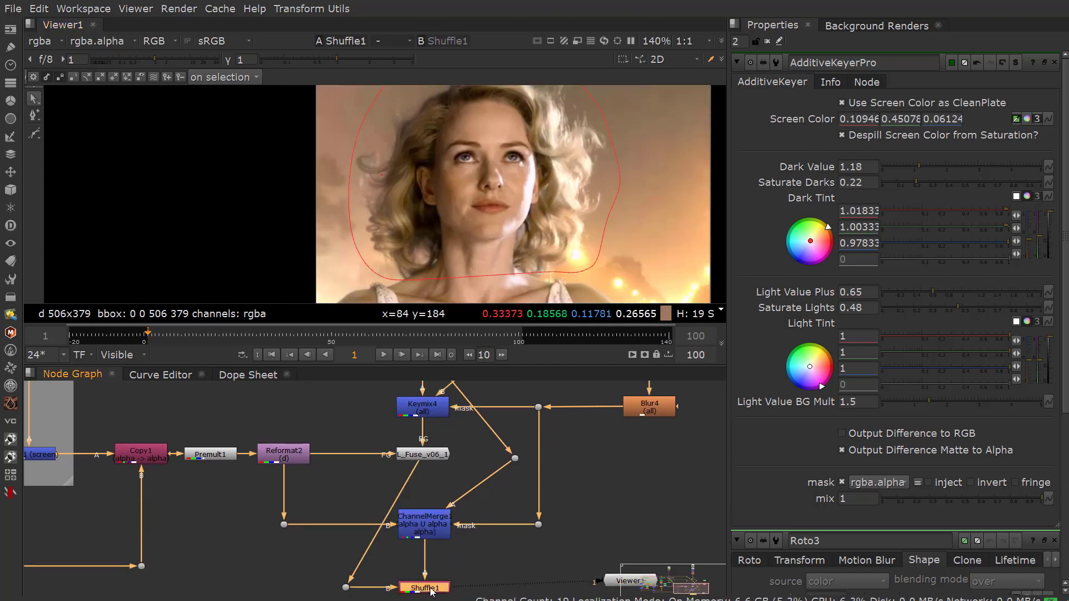
{"action": "key", "text": "a"}
{"action": "left_click", "coordinate": [429, 526]}
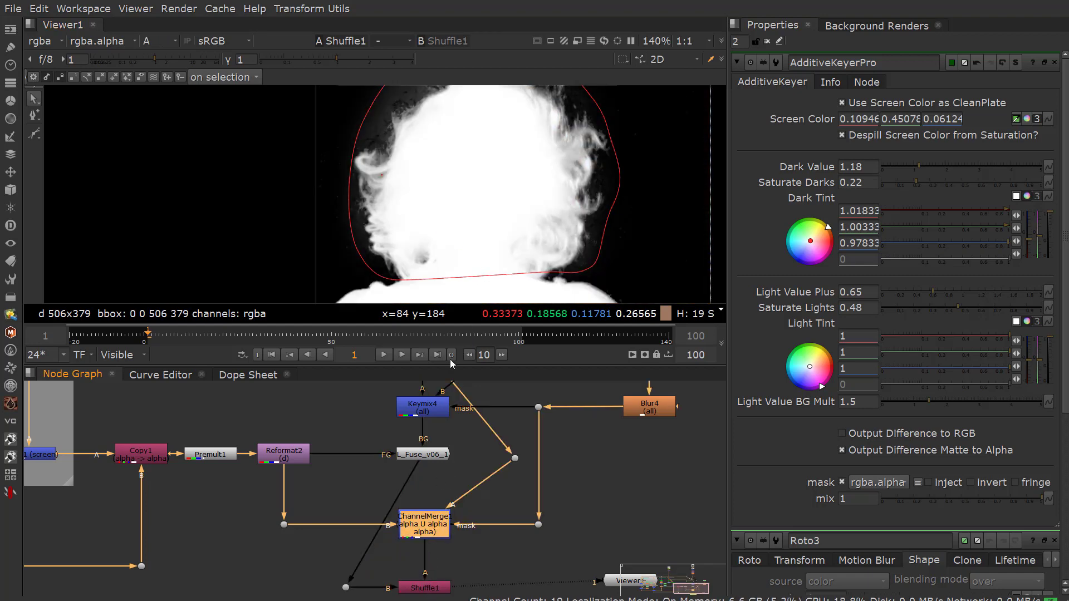
{"action": "key", "text": "a"}
{"action": "left_click", "coordinate": [426, 589]}
{"action": "key", "text": "a"}
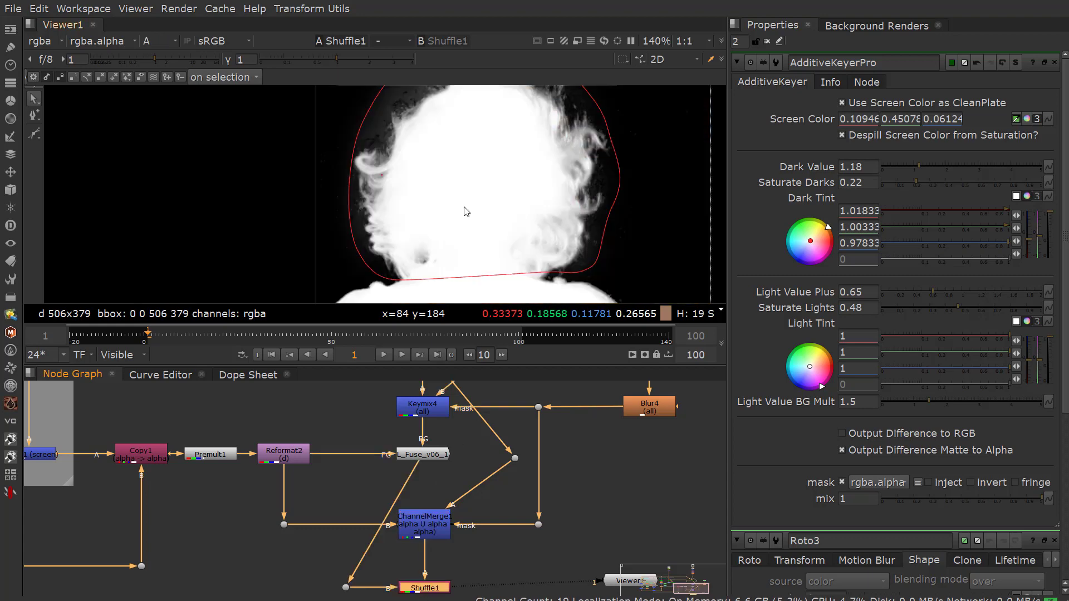
{"action": "key", "text": "a"}
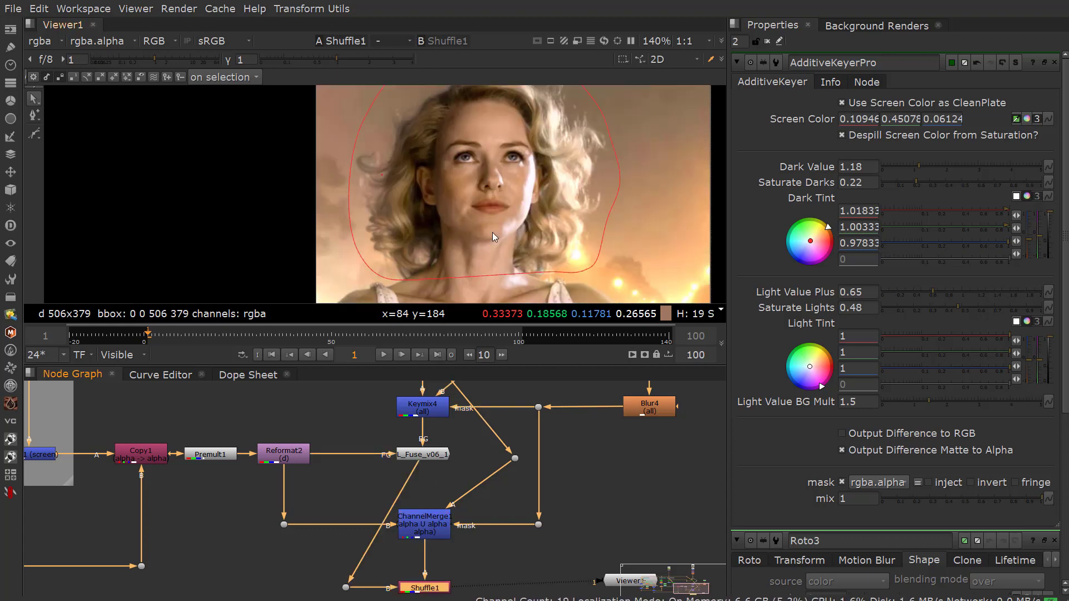
Open the Shuffle1 properties to review its channel routing and read the note below the node
{"action": "double_click", "coordinate": [432, 589]}
{"action": "scroll", "coordinate": [436, 556], "scroll_direction": "down", "scroll_amount": 5}
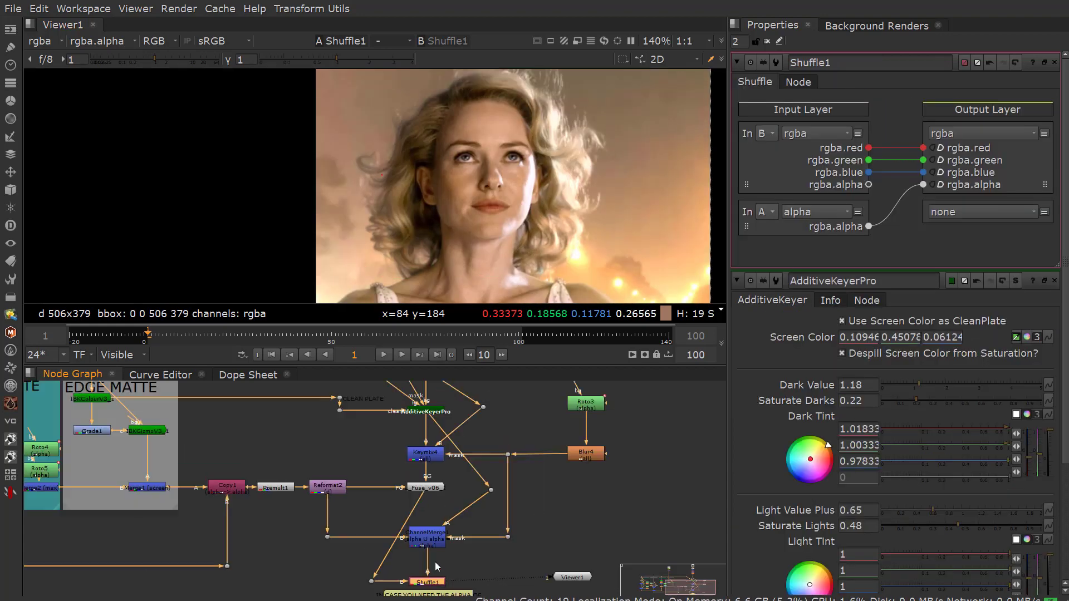
{"action": "scroll", "coordinate": [446, 528], "scroll_direction": "up", "scroll_amount": 6}
{"action": "scroll", "coordinate": [401, 526], "scroll_direction": "up", "scroll_amount": 1}
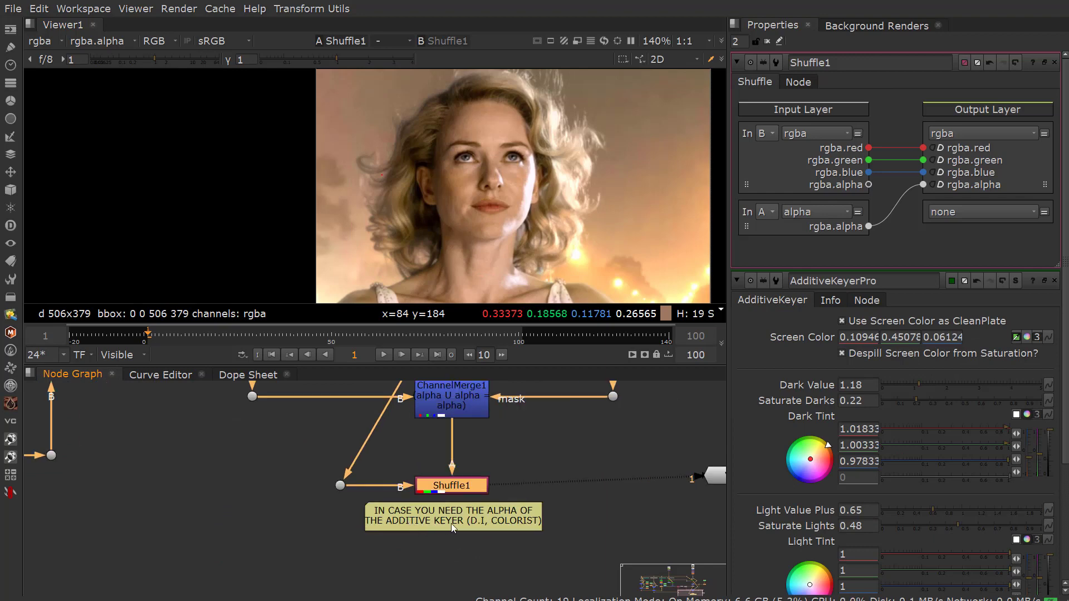
{"action": "scroll", "coordinate": [468, 486], "scroll_direction": "down", "scroll_amount": 2}
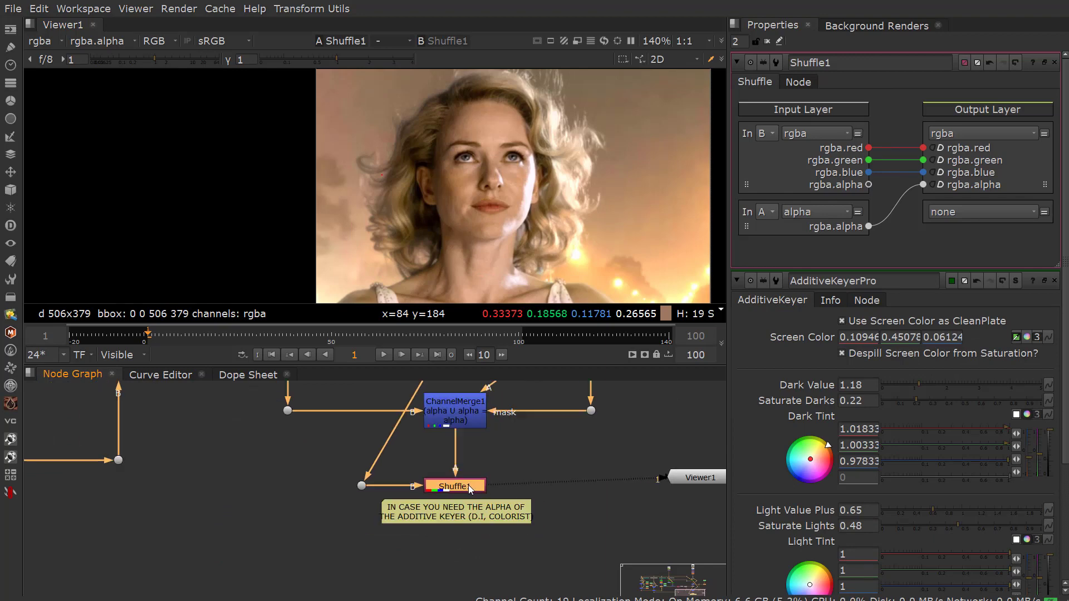
Check Shuffle1's alpha channel once more and toggle the node off and on to compare the result
{"action": "key", "text": "a"}
{"action": "key", "text": "a"}
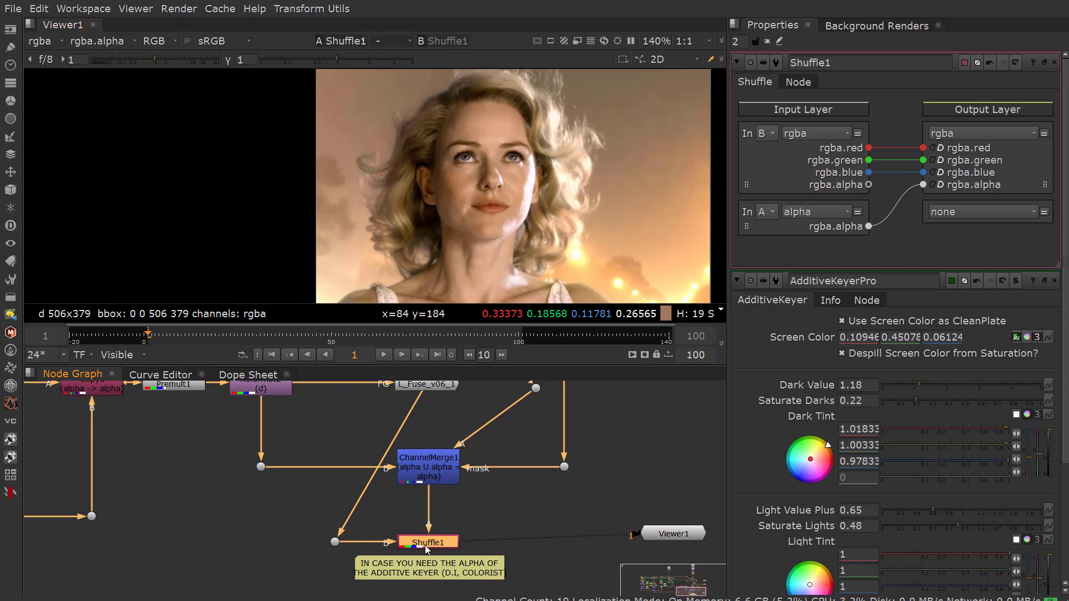
{"action": "key", "text": "d"}
{"action": "key", "text": "d"}
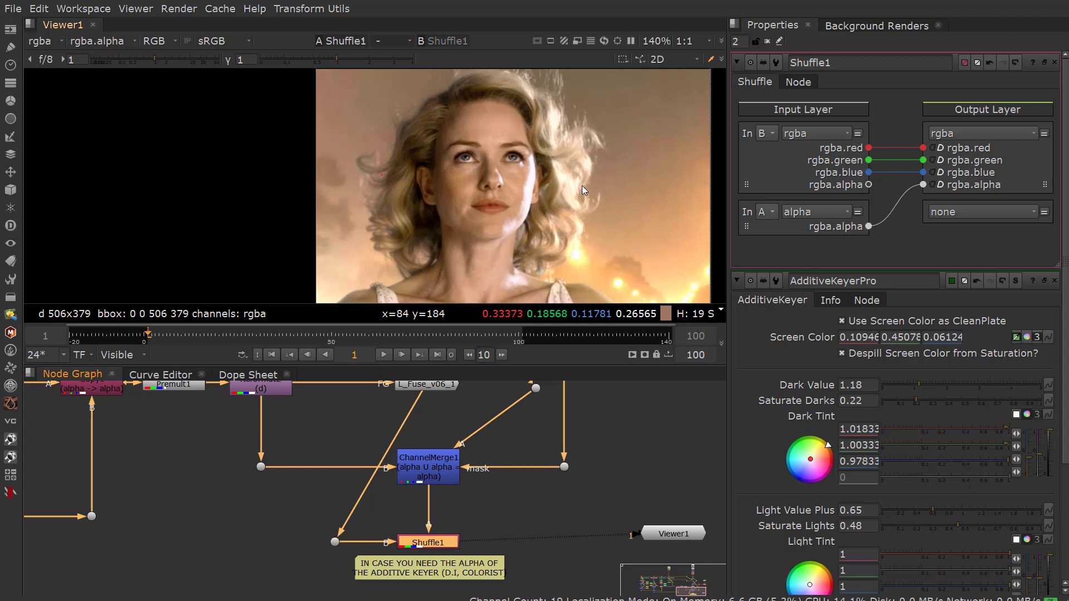